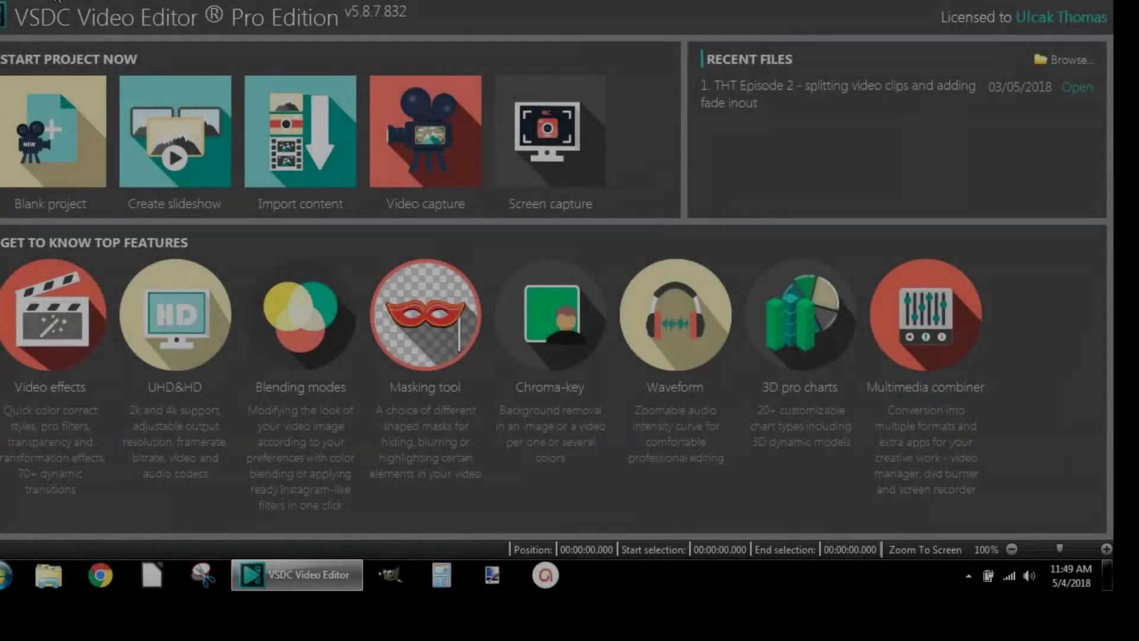
- Create a blank project titled "vsdc - splitting video clips demo 2" at Full HD 1920x1080 (16:9) and 30 fps
click(55, 1)
click(12, 24)
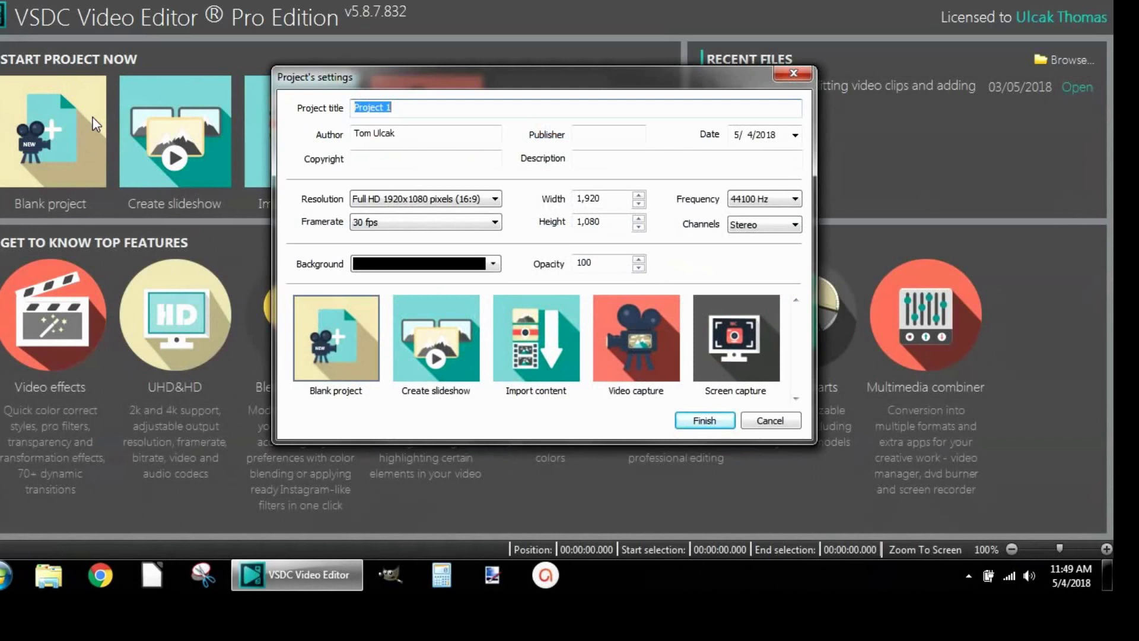
text(vsdc - splitting video)
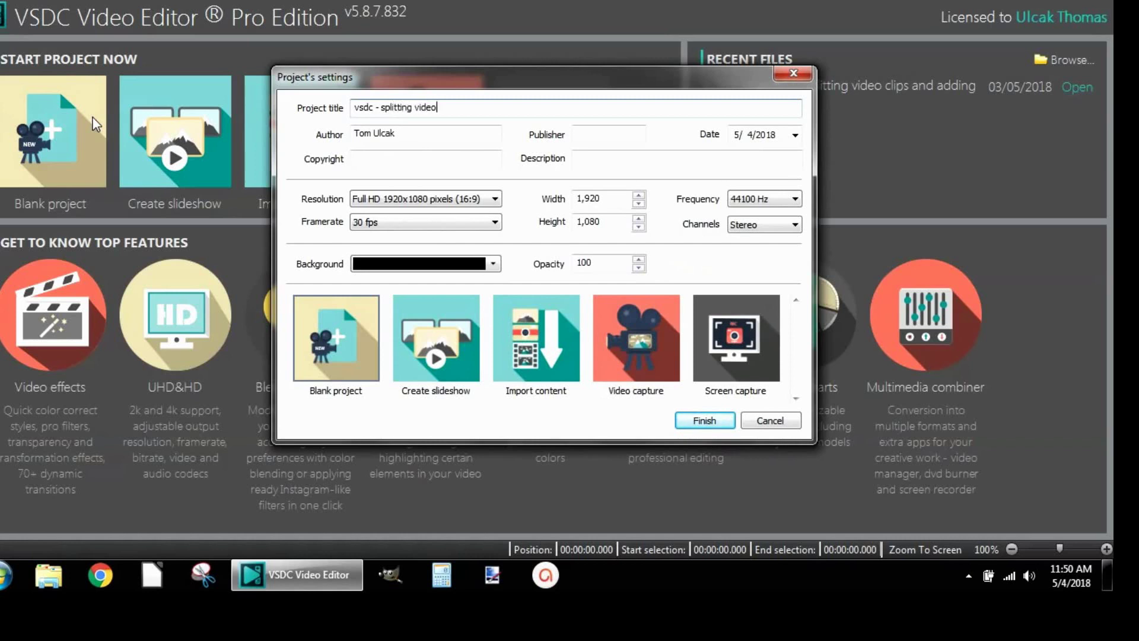
text( clips dem o 2)
click(496, 201)
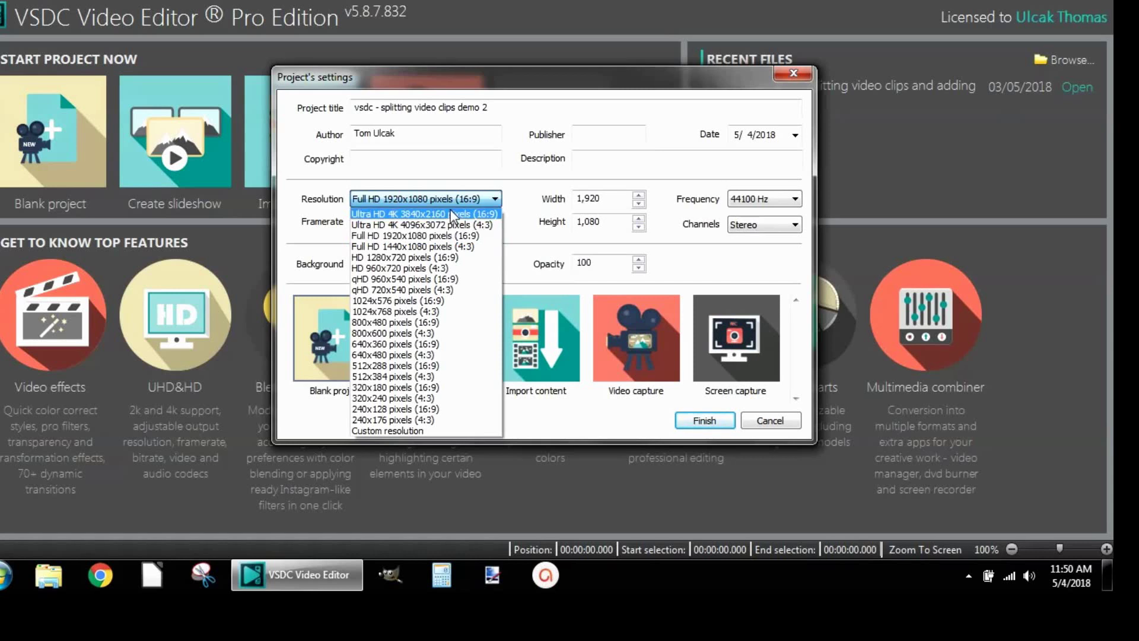
click(526, 190)
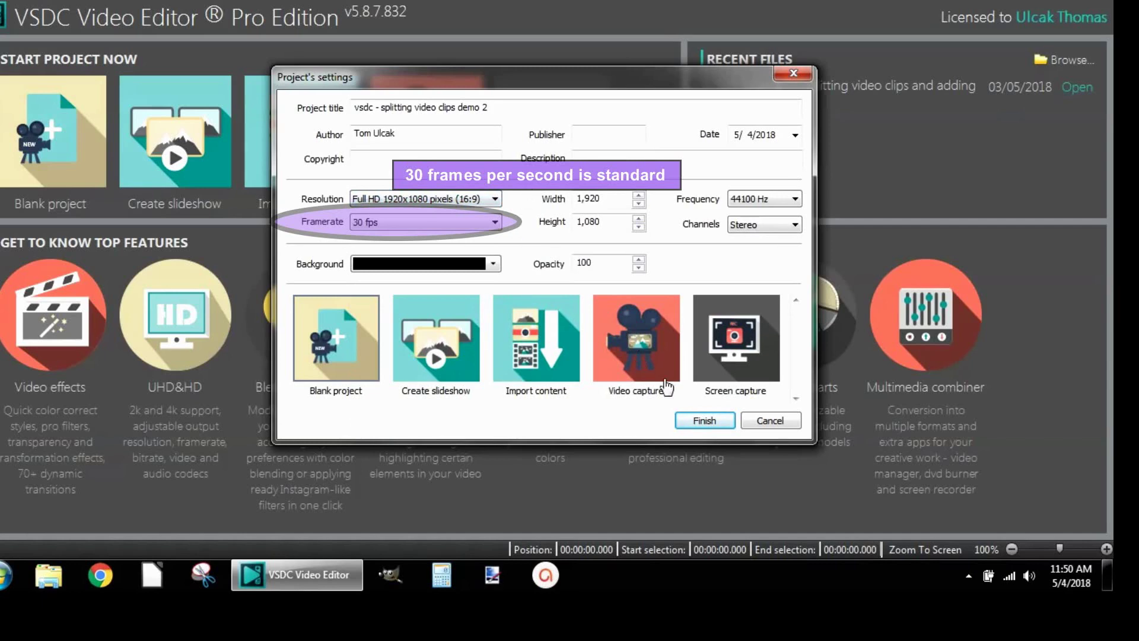
click(697, 425)
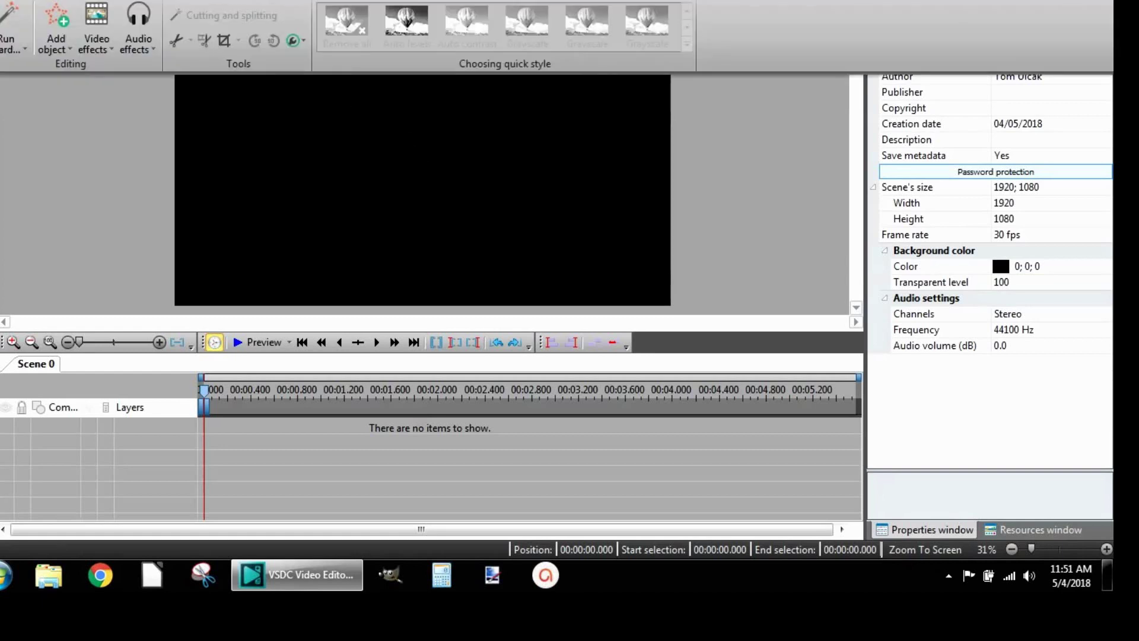
- Add the videos IMGP0958.MOV and IMGP0998.MOV together to the scene without any transition effect
click(56, 33)
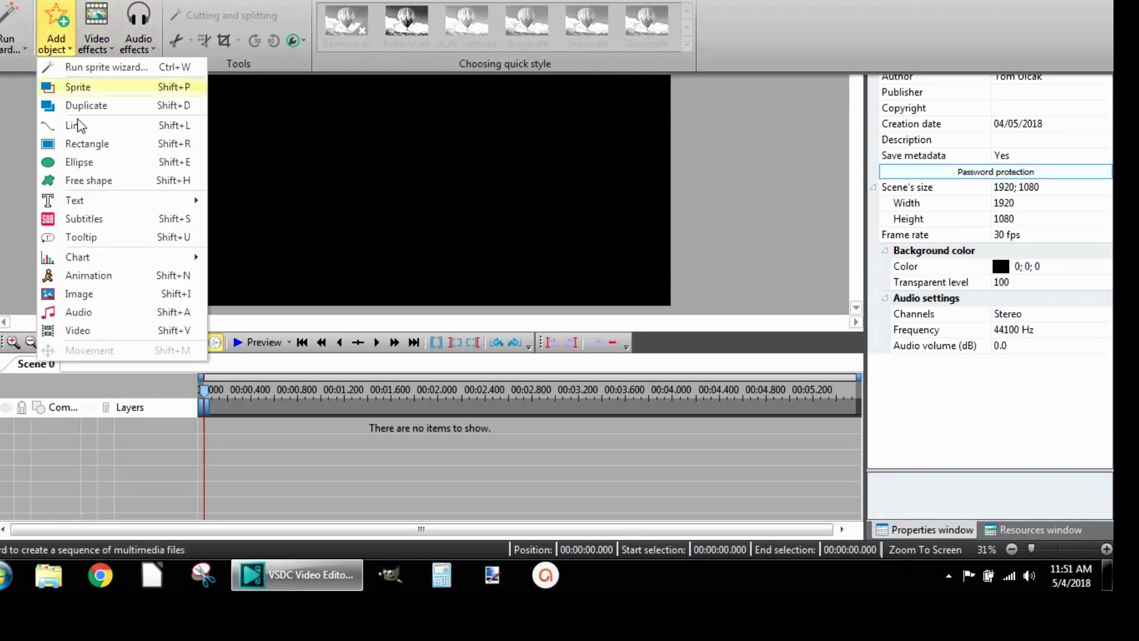
click(118, 330)
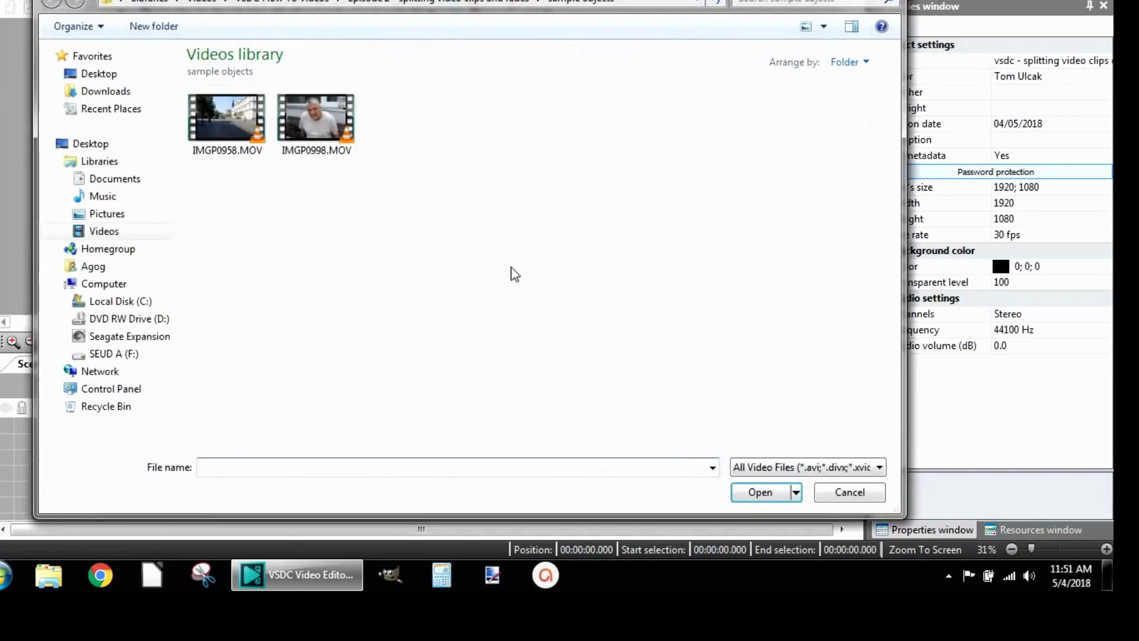
click(252, 121)
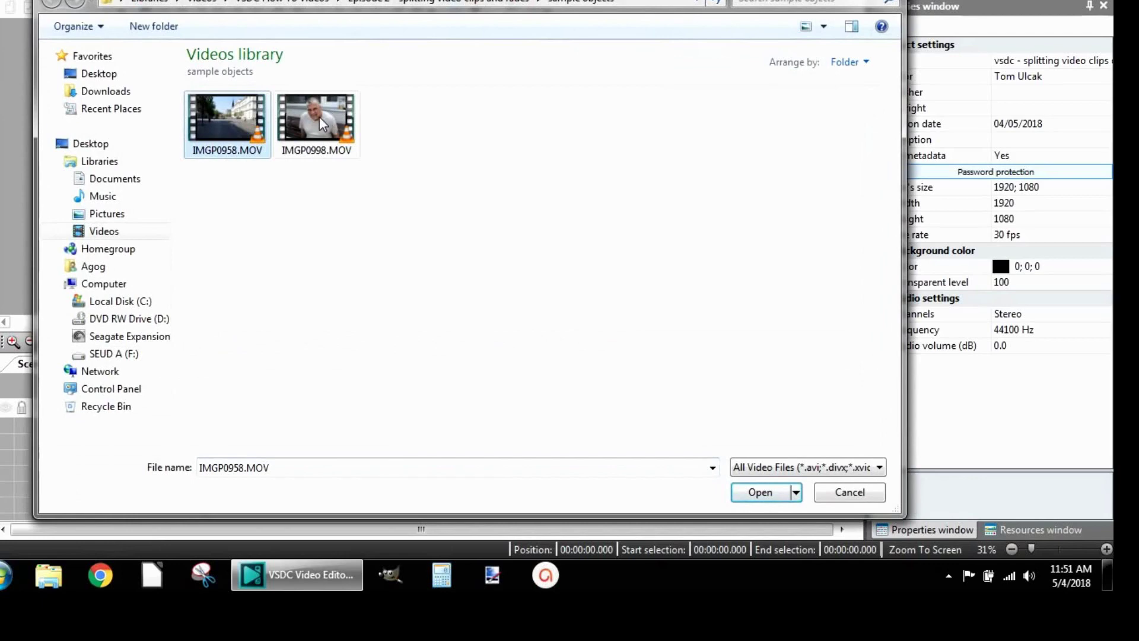
ctrl+click(320, 123)
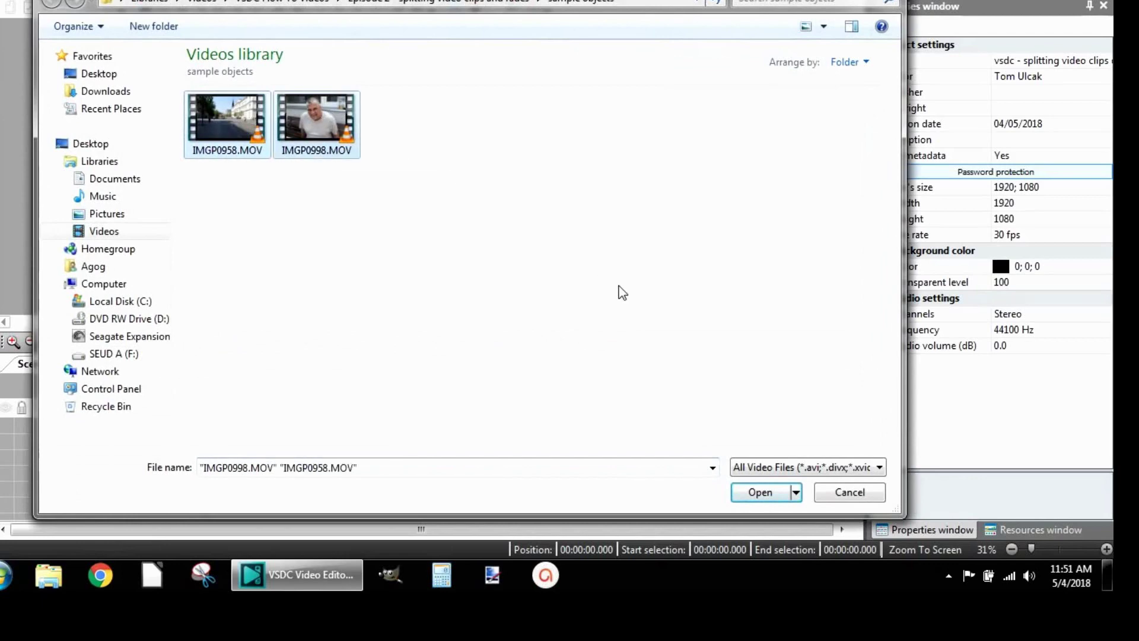
click(761, 494)
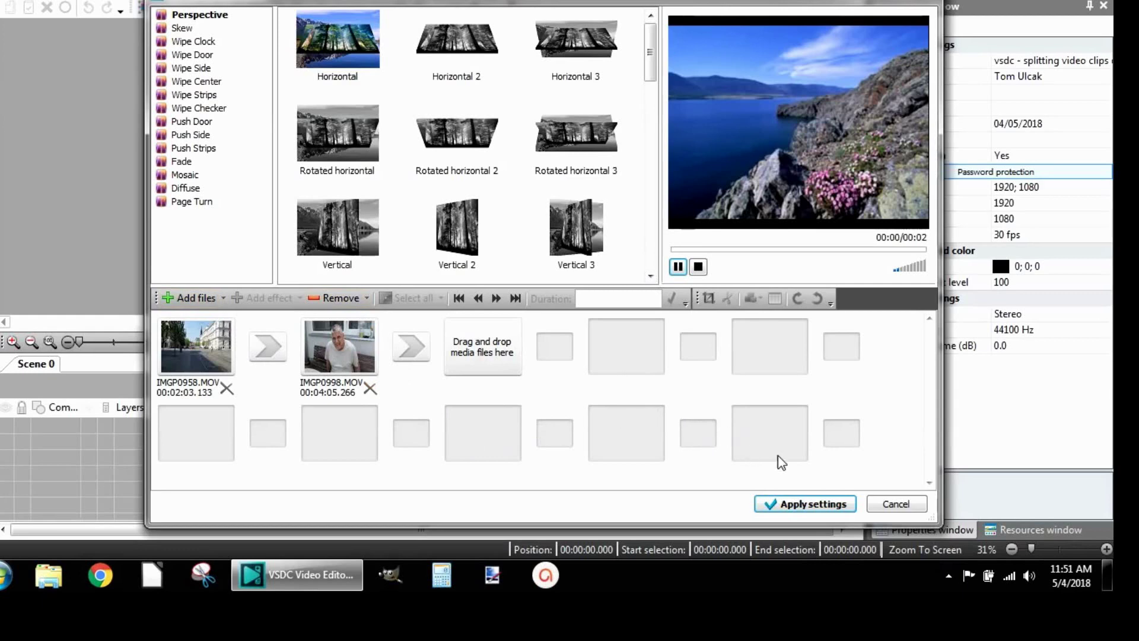
click(823, 504)
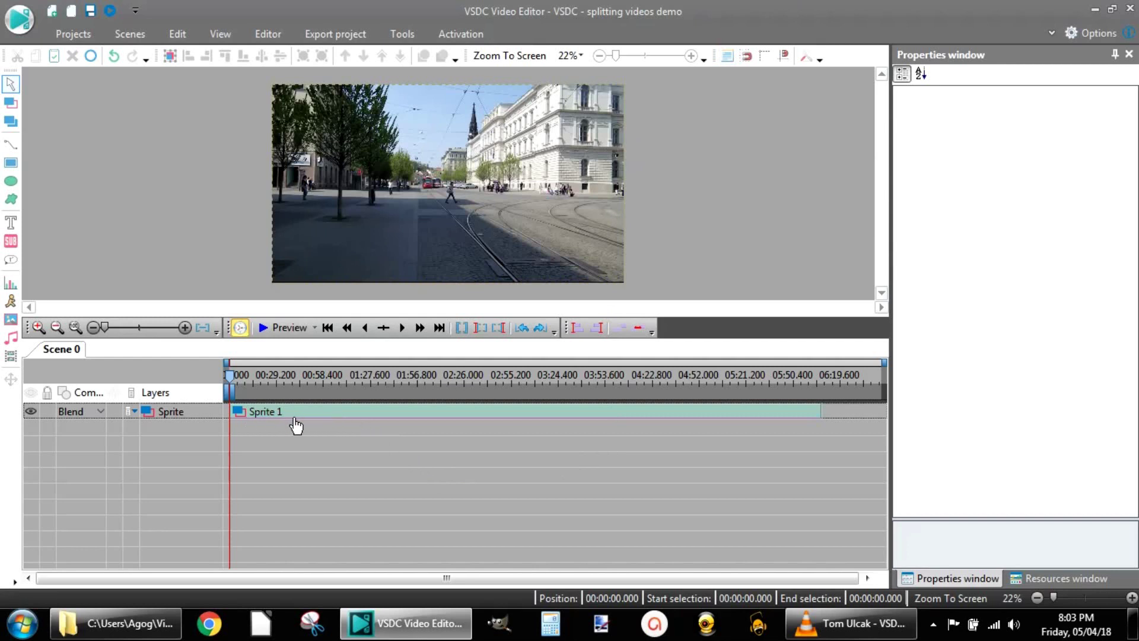
- Inside Sprite 1, swap the clip order: place IMGP0998_1 at 00:00:00.000 and IMGP0958_2 directly behind it at 00:04:05.266
double_click(384, 417)
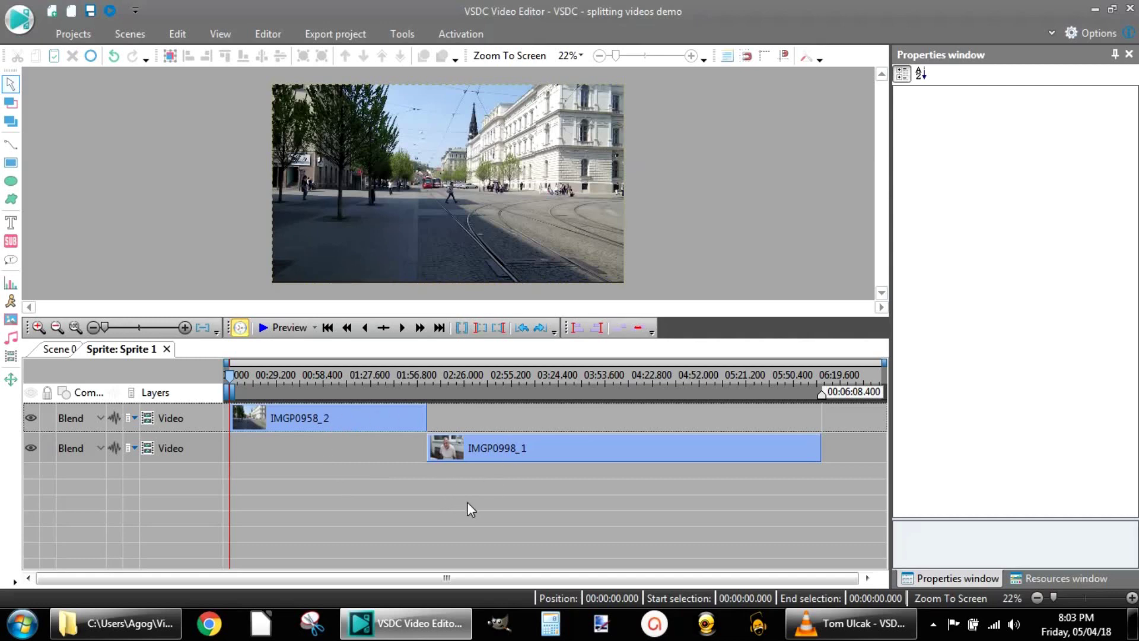
click(619, 460)
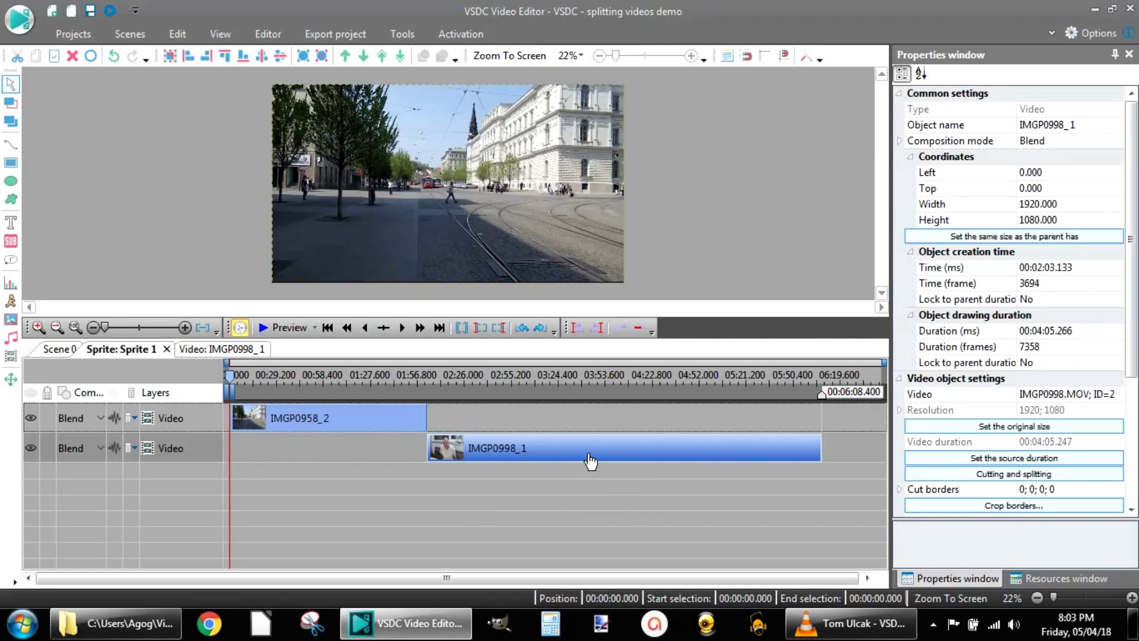
mouse_move(591, 460)
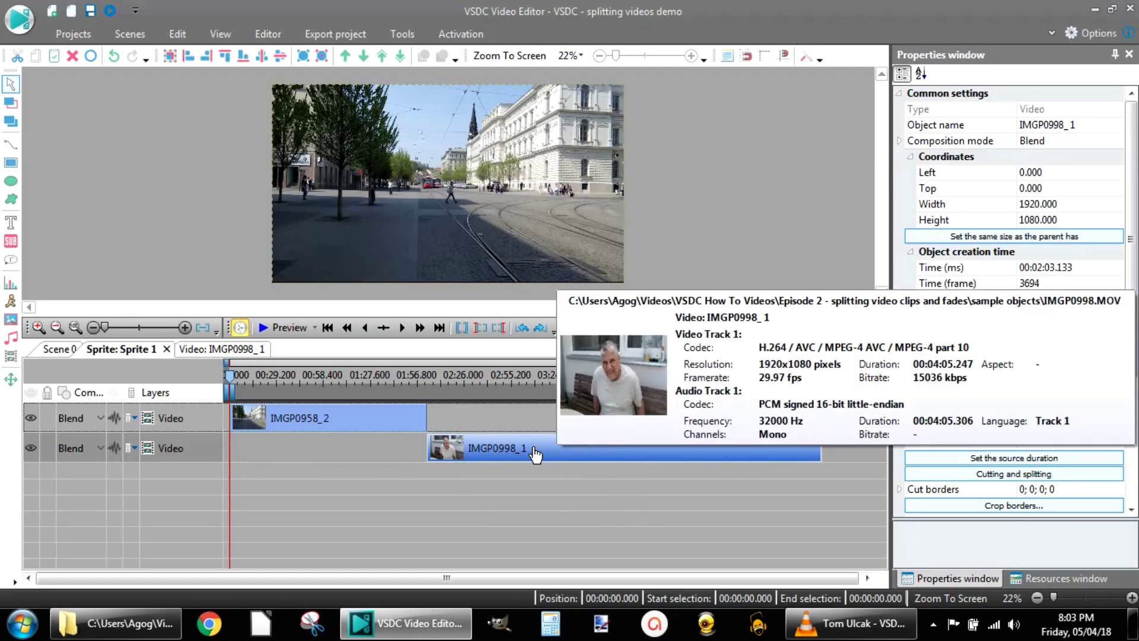
drag(536, 454, 337, 456)
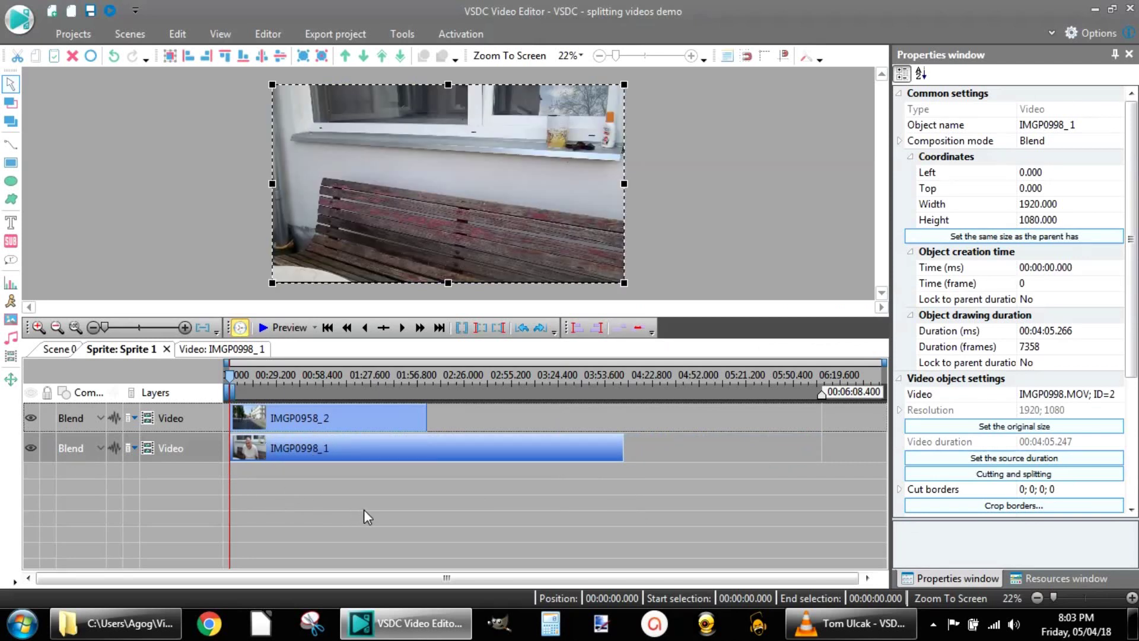
click(381, 423)
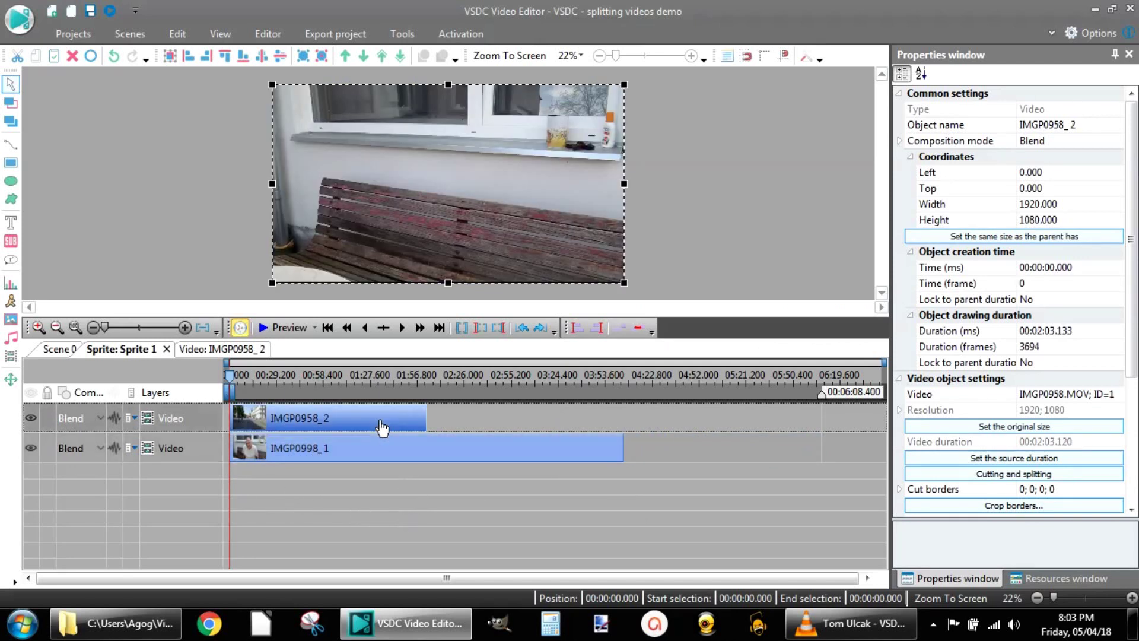
drag(323, 420, 705, 422)
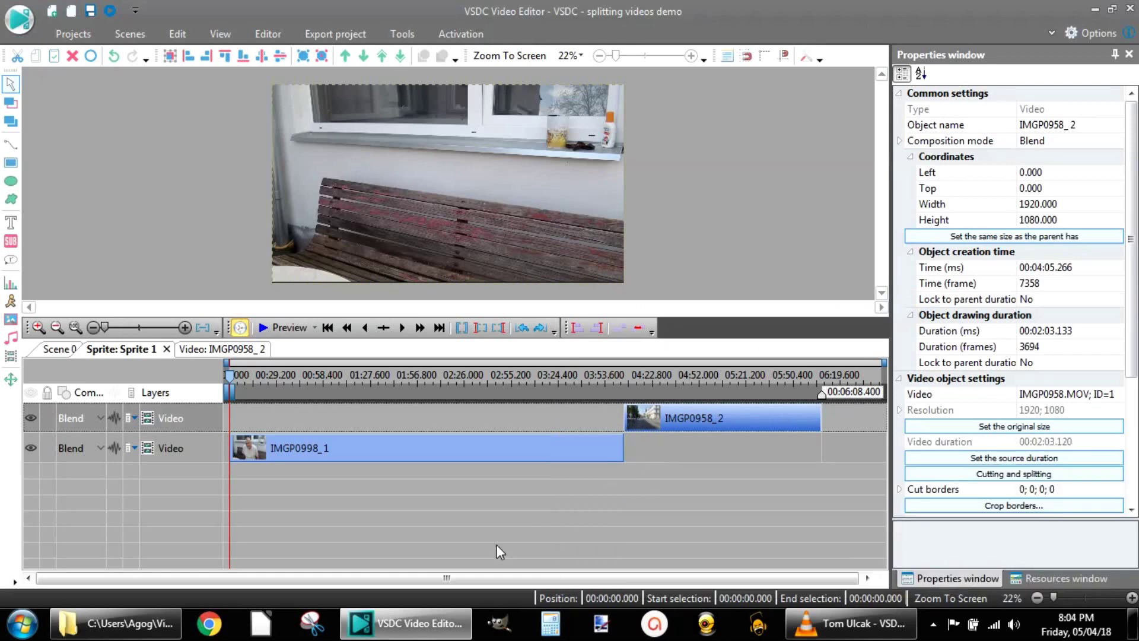
- Preview the start of the reordered video at slightly lower volume and close the preview
click(366, 454)
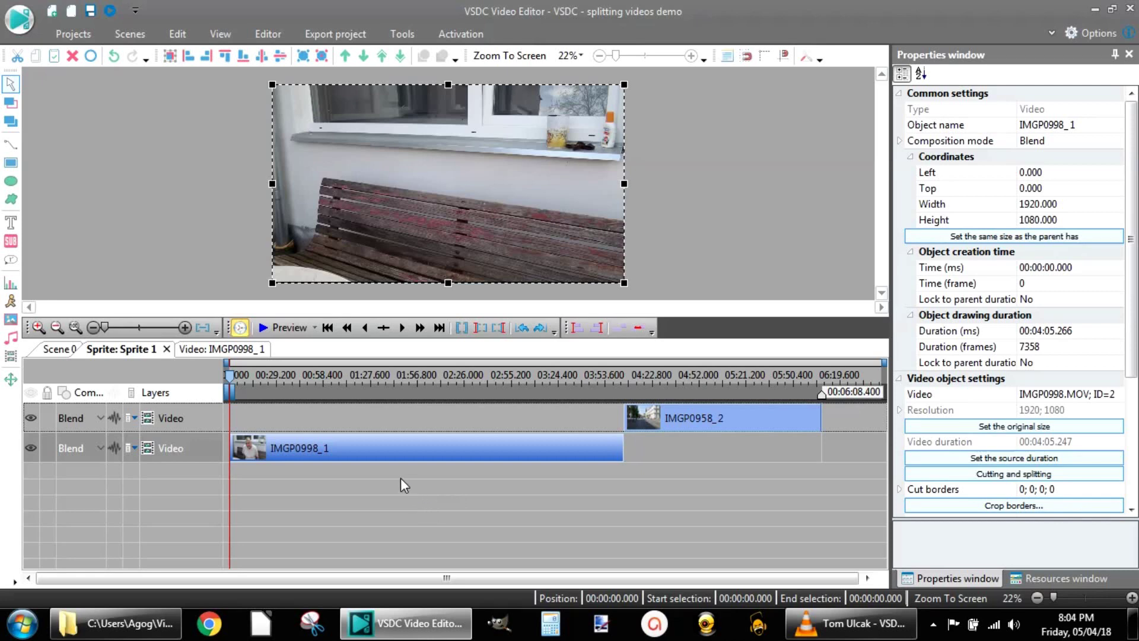
click(290, 327)
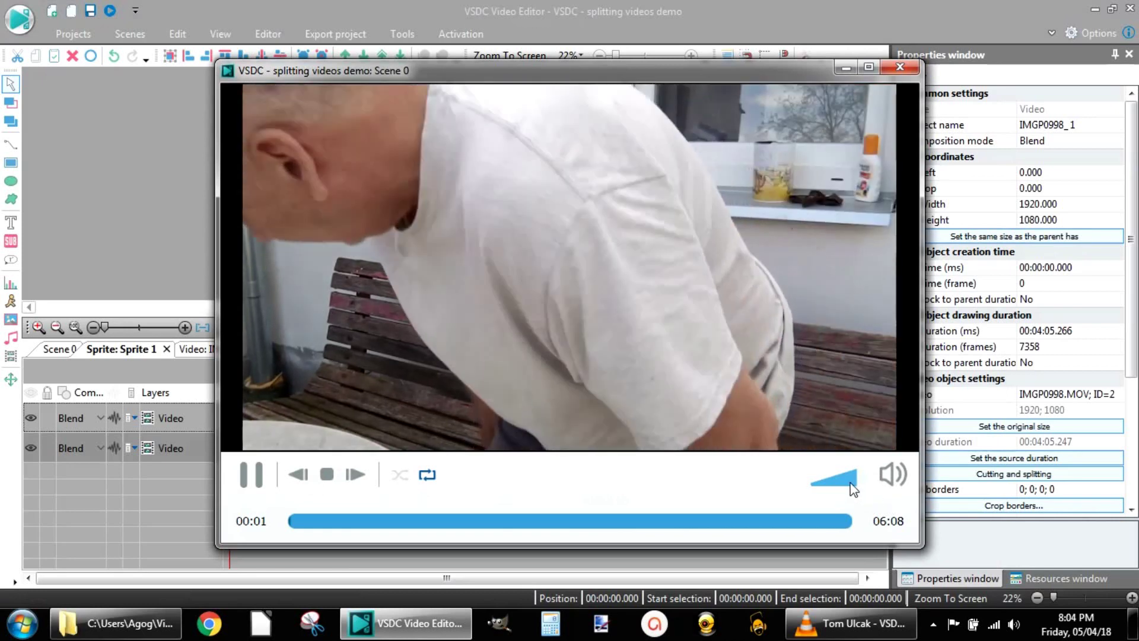
click(850, 482)
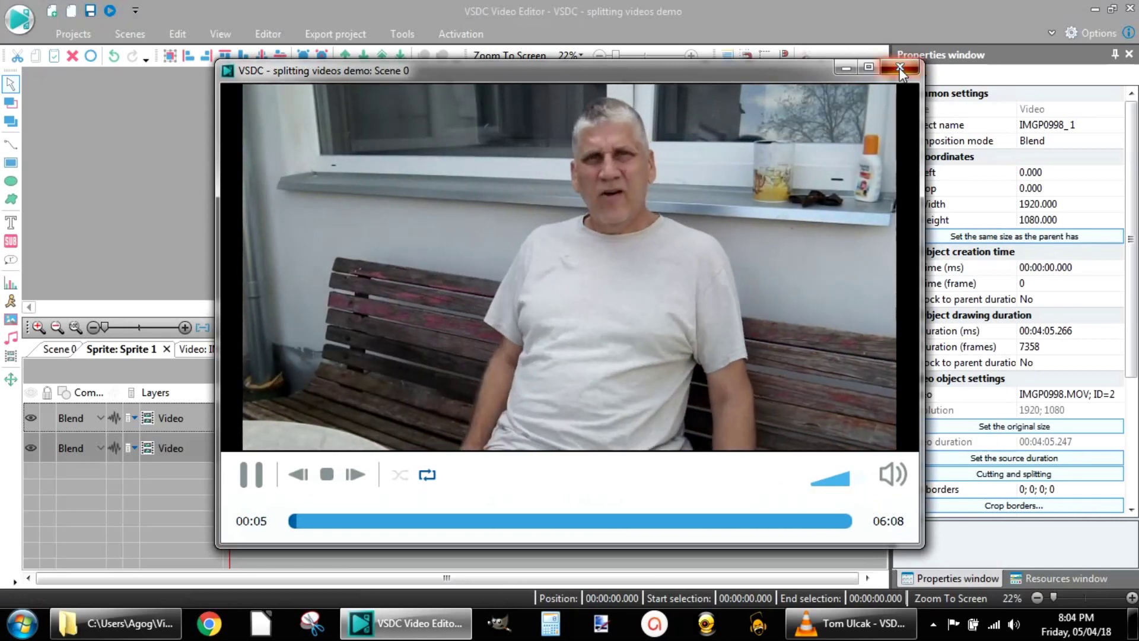
click(900, 69)
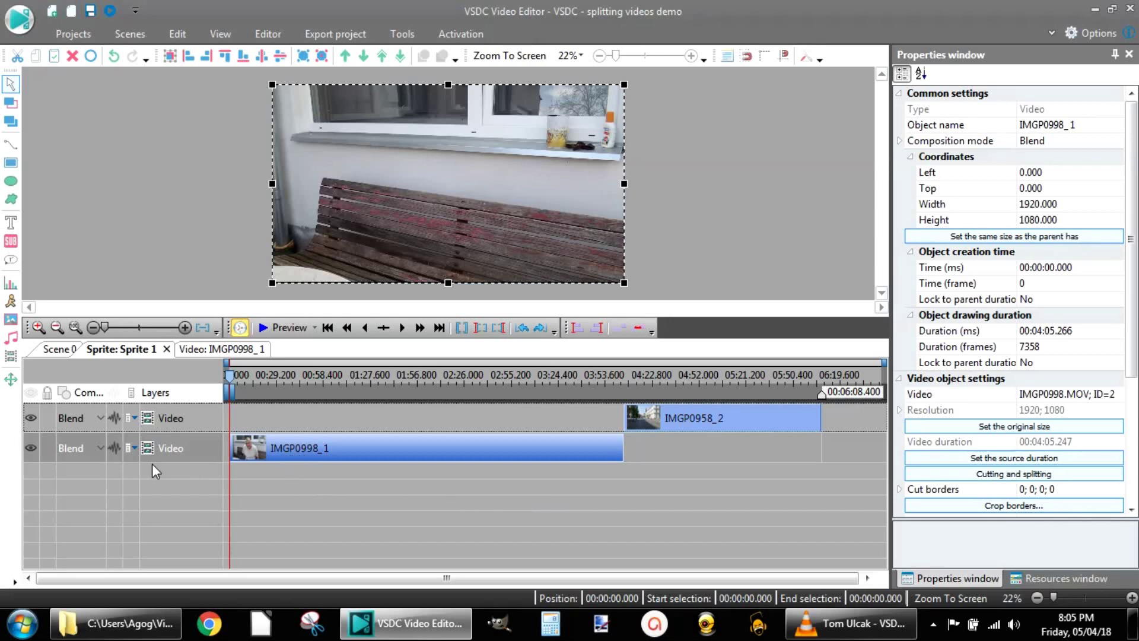
- Show the audio waveform of the IMGP0998_1 clip at 4x zoom
click(115, 447)
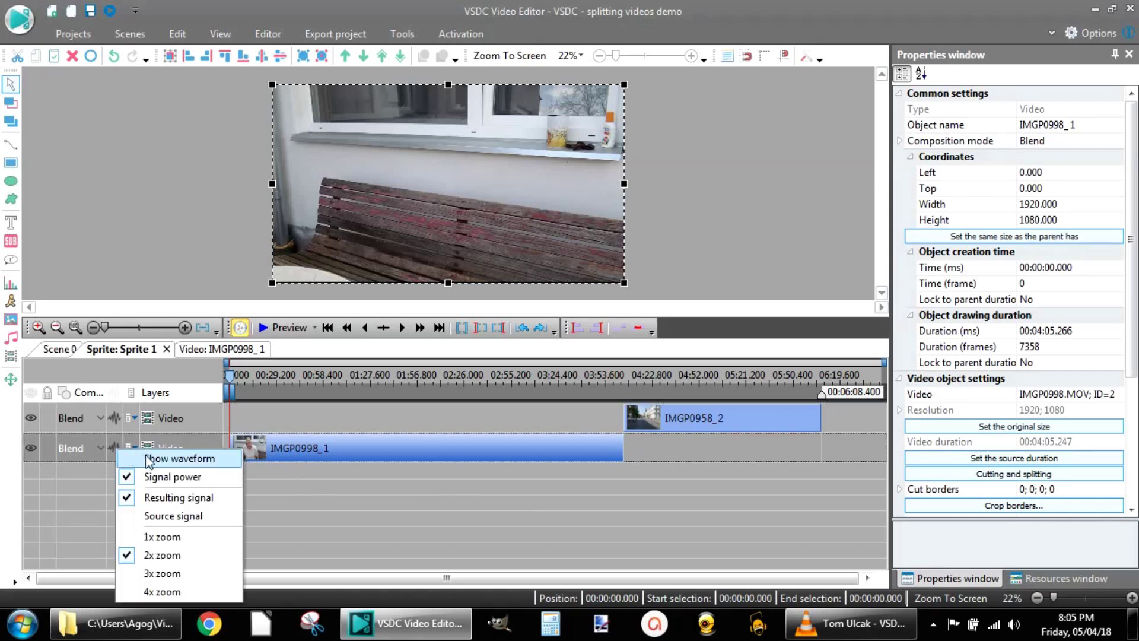
click(149, 458)
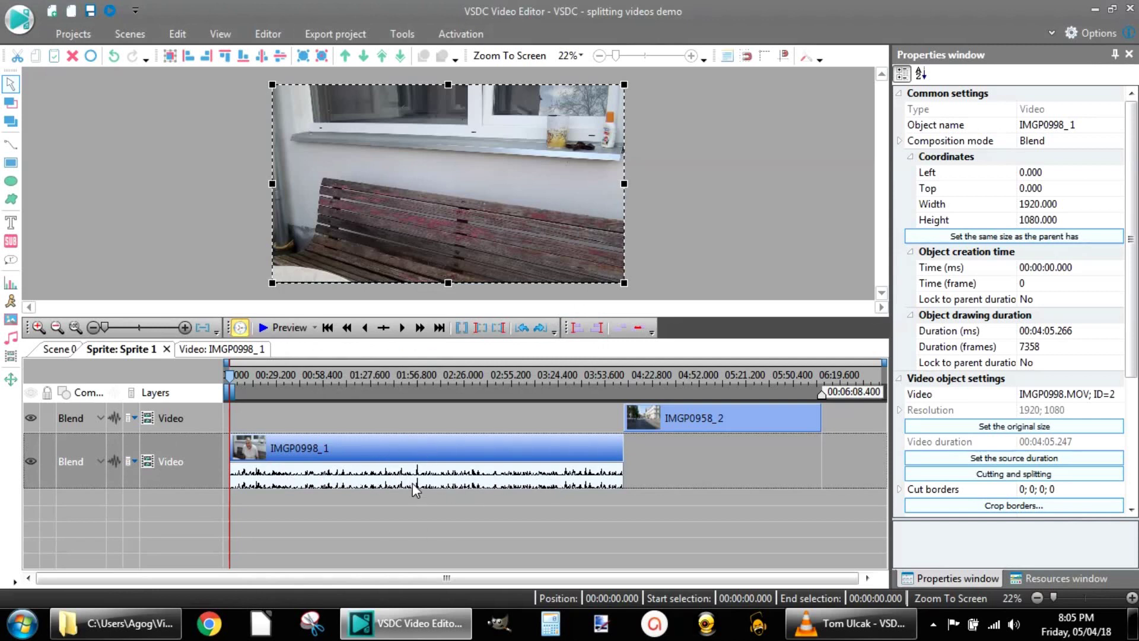
click(112, 459)
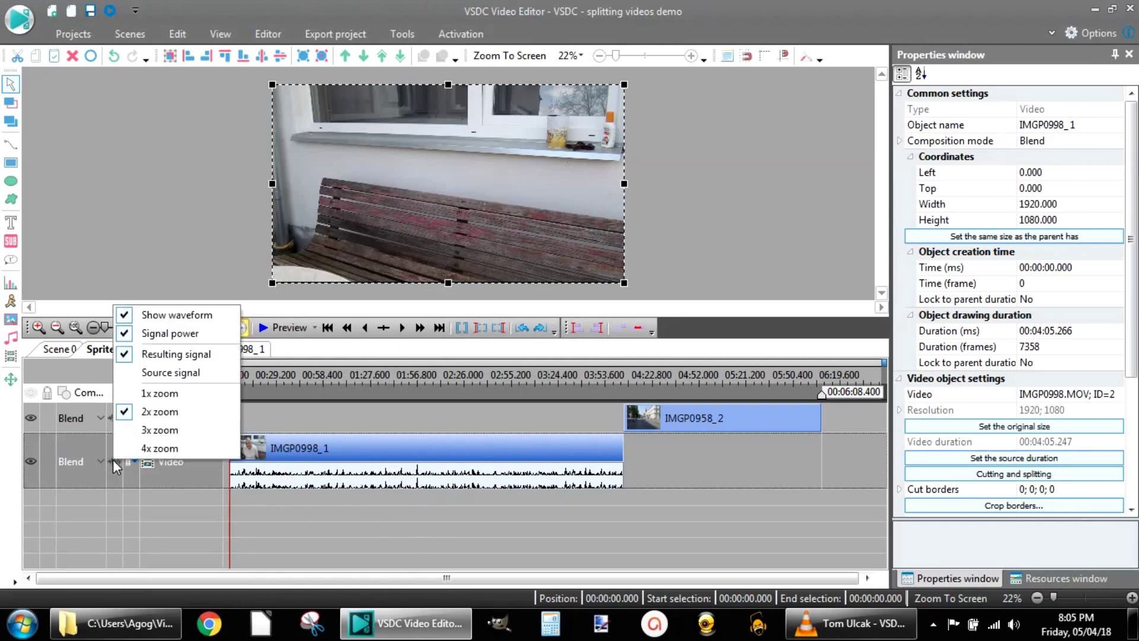
click(155, 449)
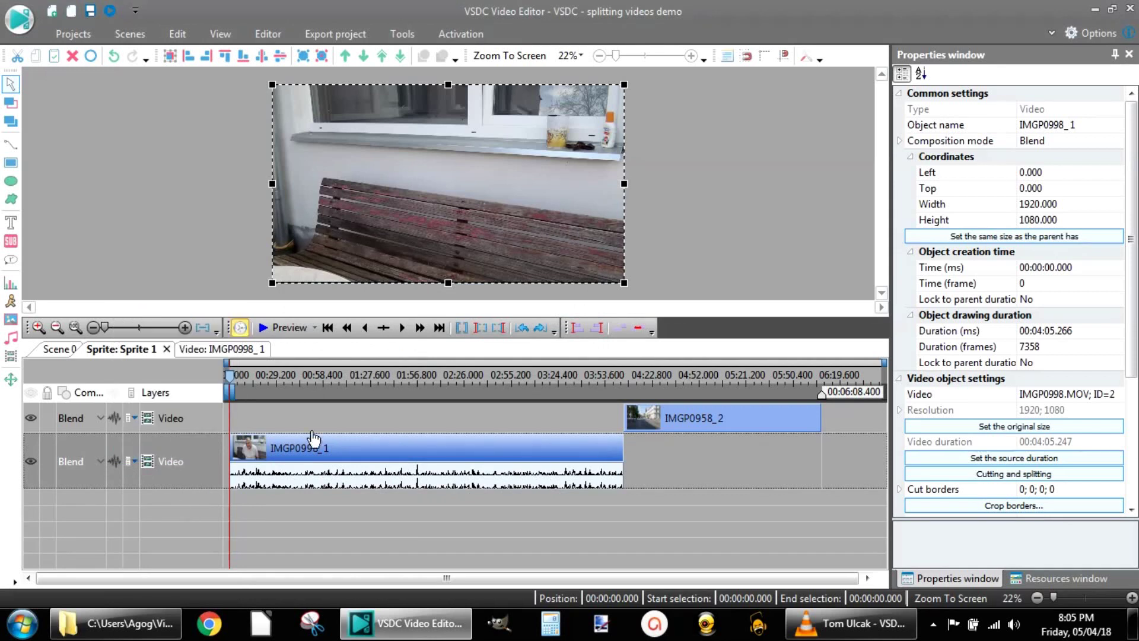
- Show the audio waveform of the IMGP0958_2 clip at 4x zoom
click(115, 418)
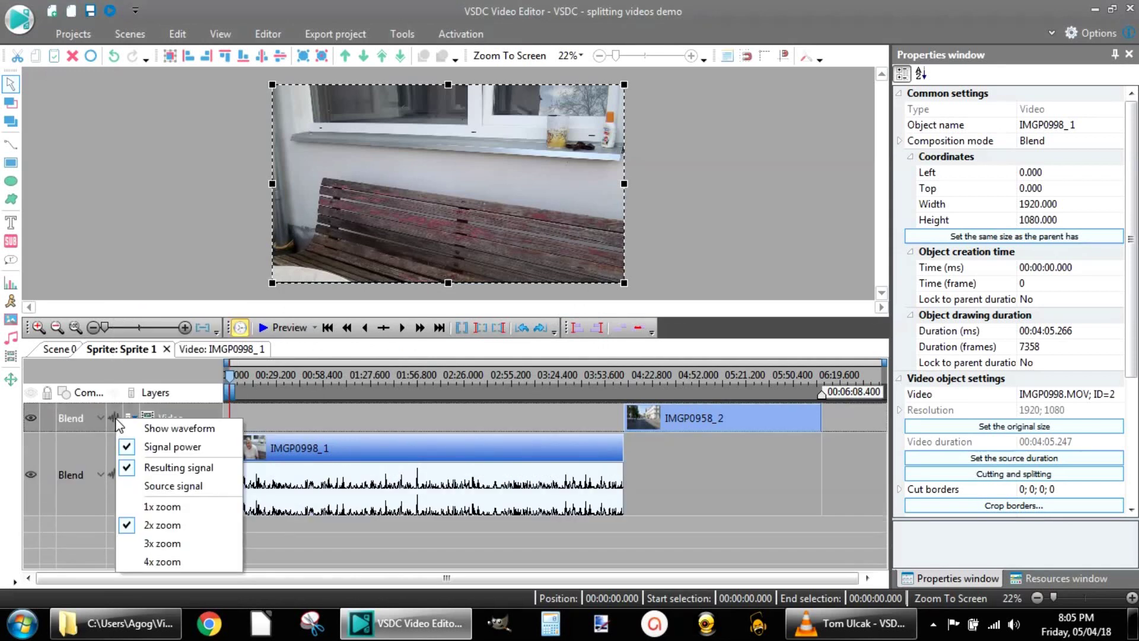
click(158, 428)
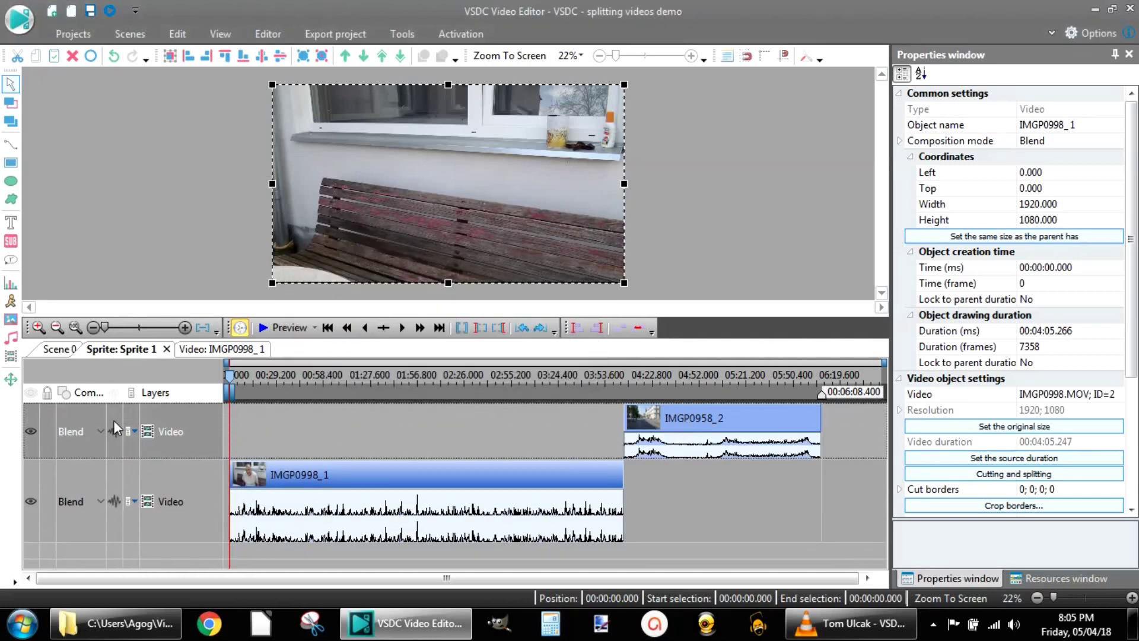
click(116, 432)
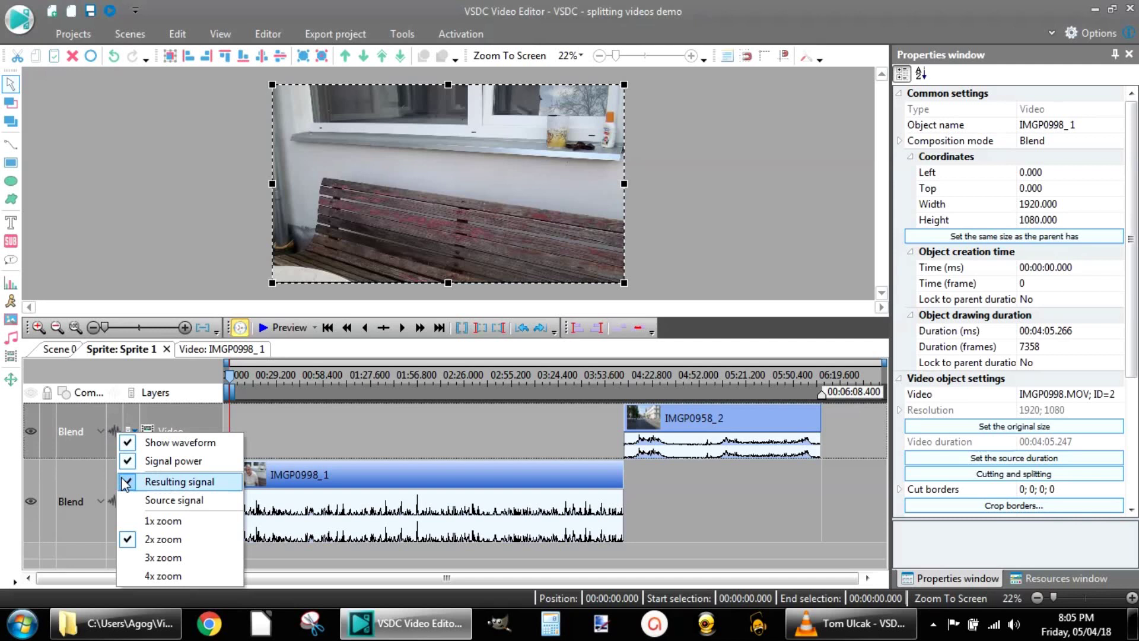
click(158, 575)
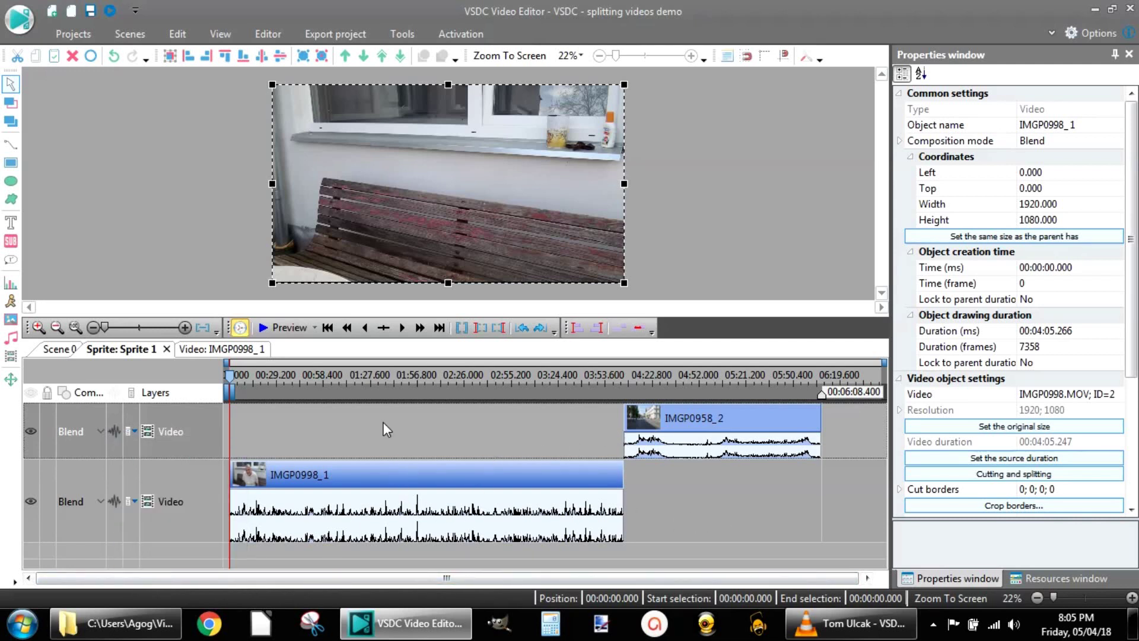
drag(356, 458, 356, 485)
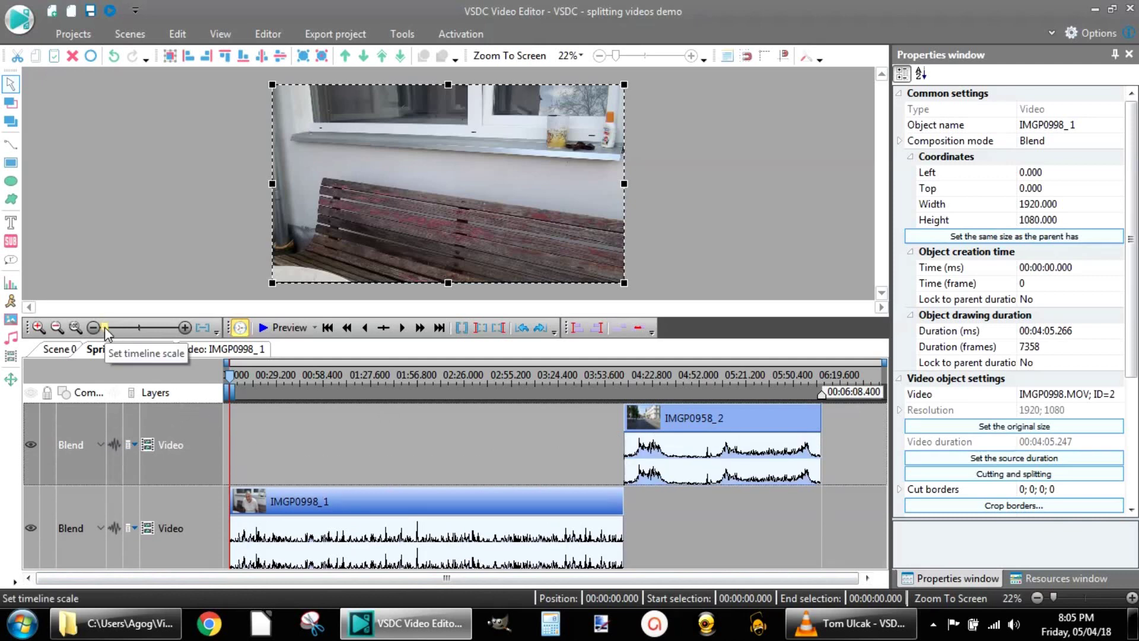
- Examine the waveform at the start of the IMGP0998_1 clip at several timeline scales
drag(104, 326, 174, 333)
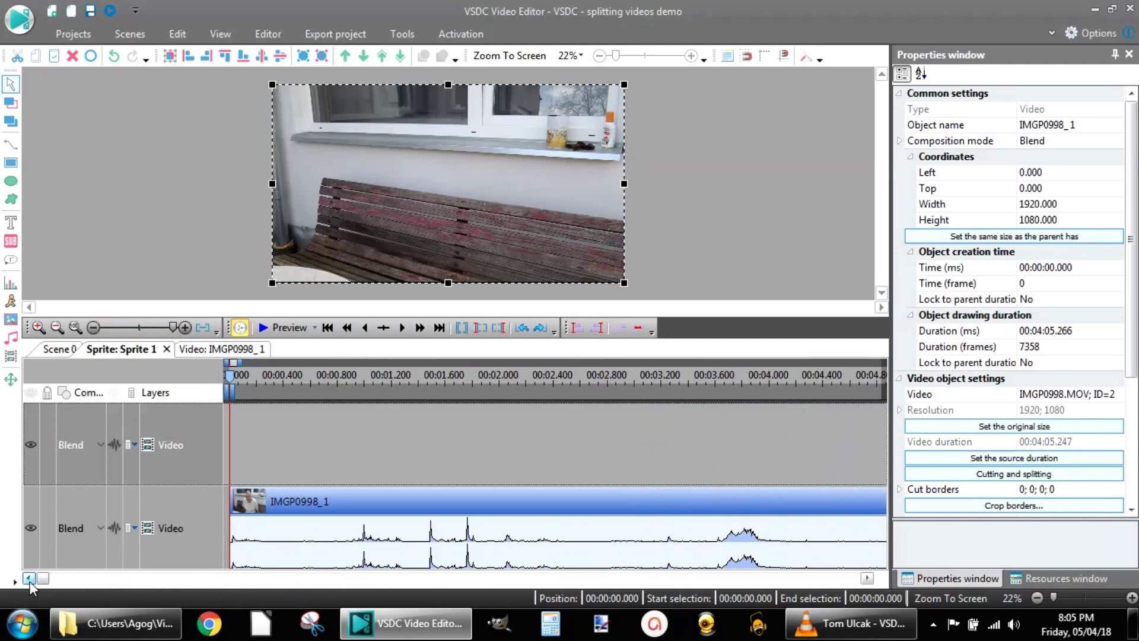
click(185, 328)
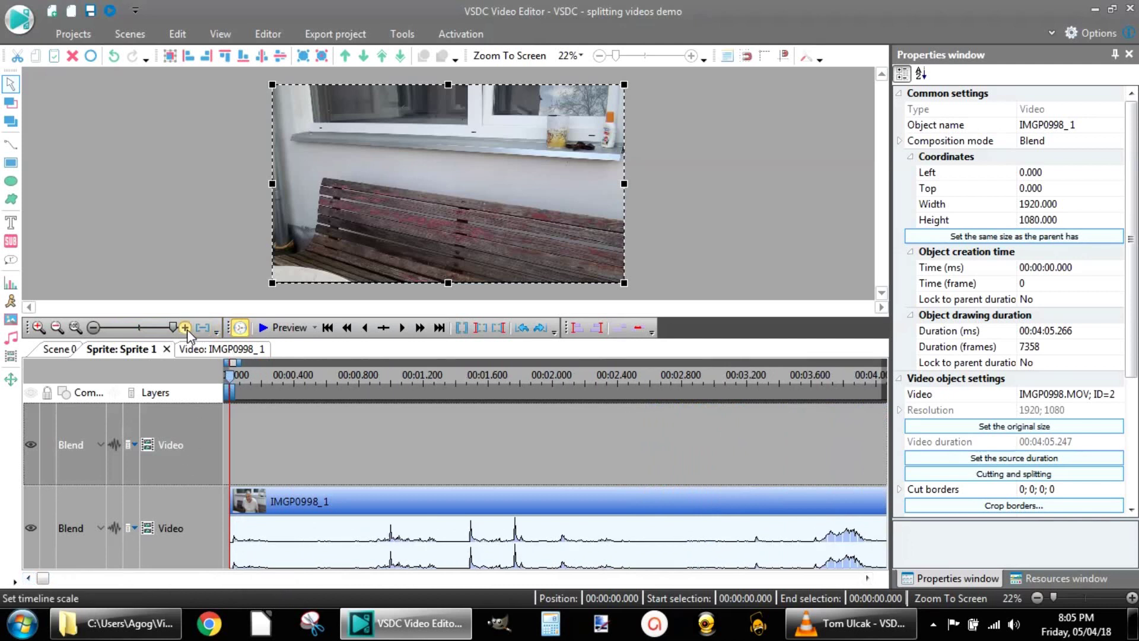
click(185, 328)
click(186, 331)
click(186, 331)
click(187, 331)
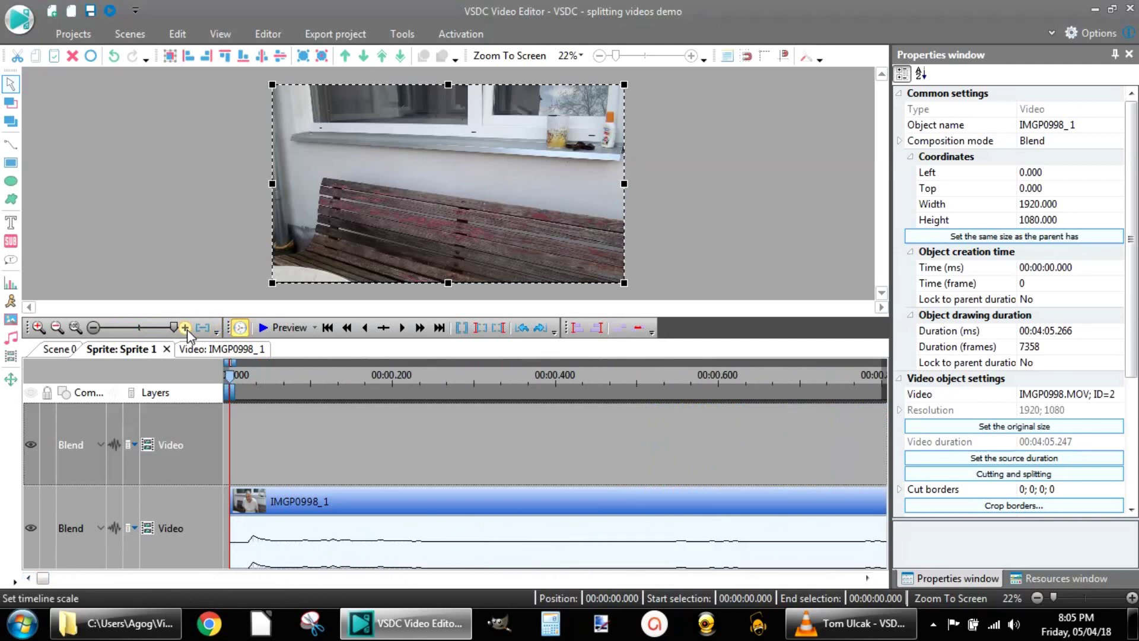
click(187, 331)
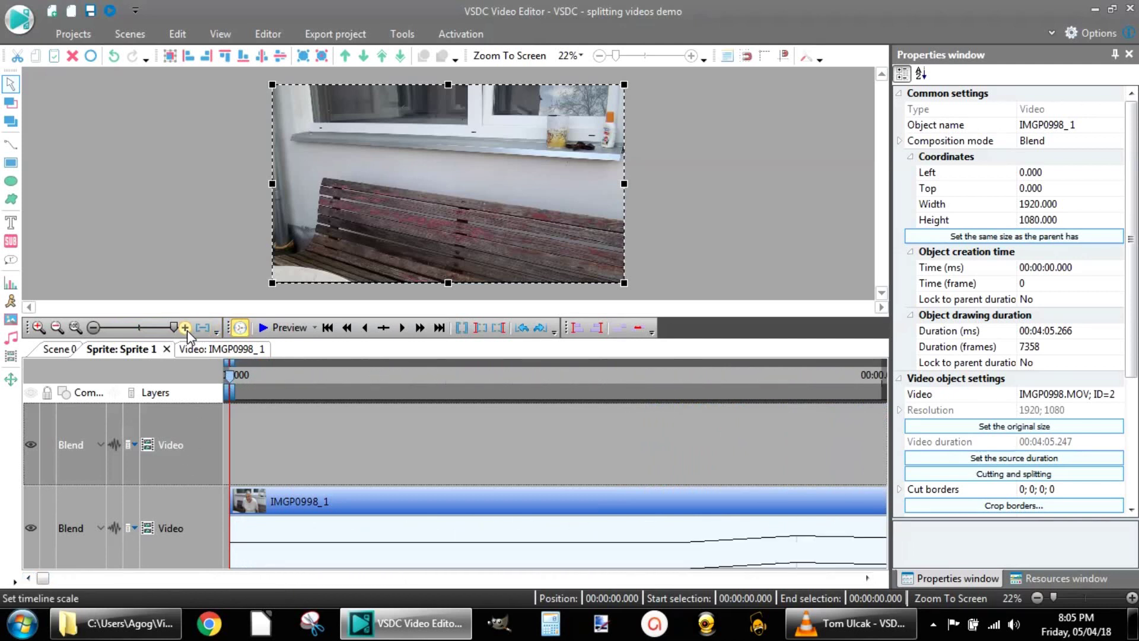
click(94, 328)
click(93, 328)
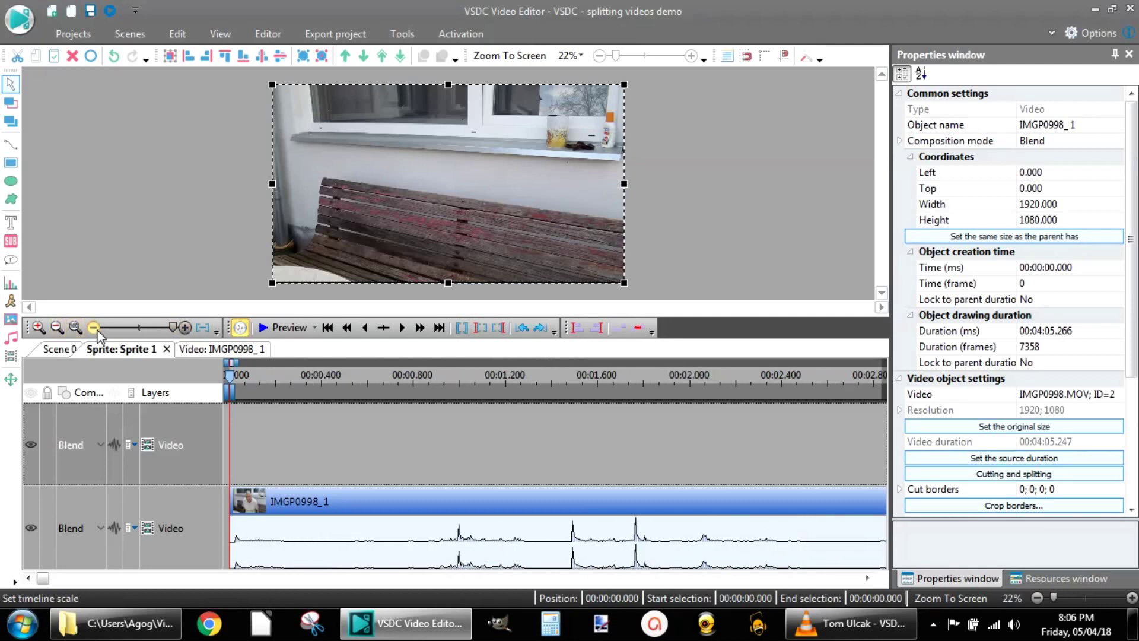
- Move the playhead to 00:00:03.600, where the first speech peak of IMGP0998_1 begins, preview from there and close the preview
click(94, 328)
click(94, 328)
click(94, 328)
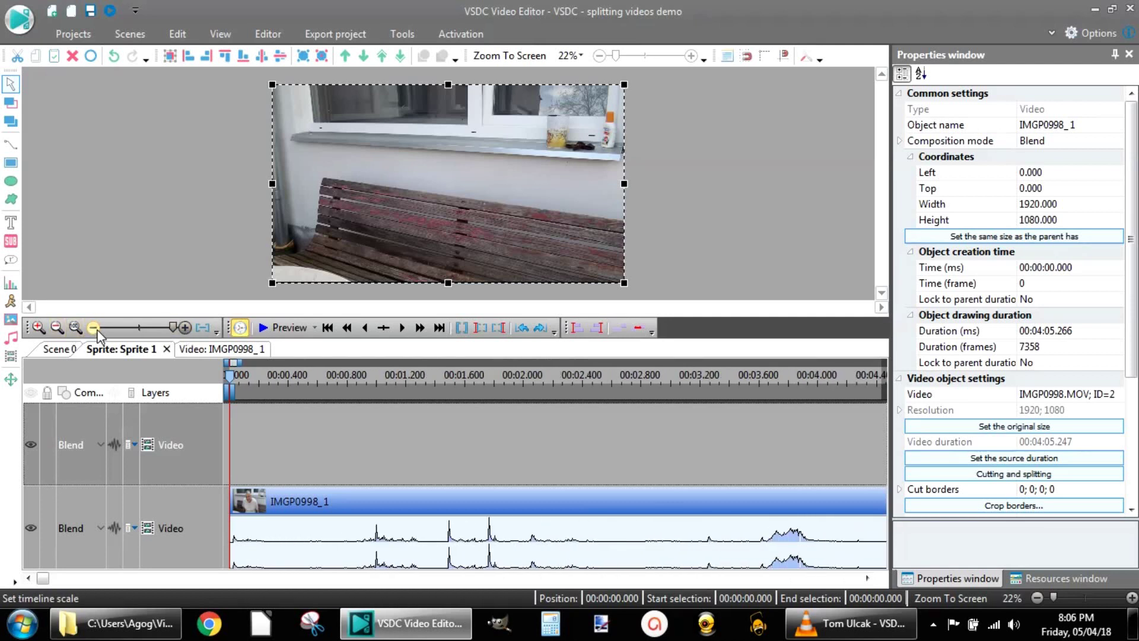
click(93, 328)
click(94, 328)
click(94, 328)
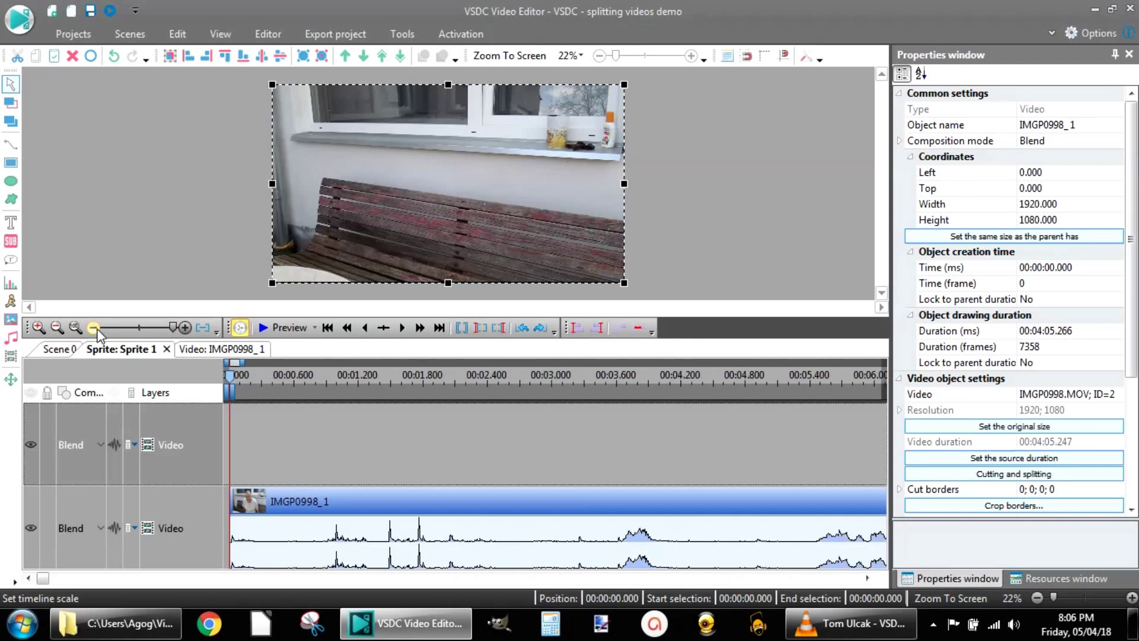
click(94, 328)
click(94, 328)
click(94, 328)
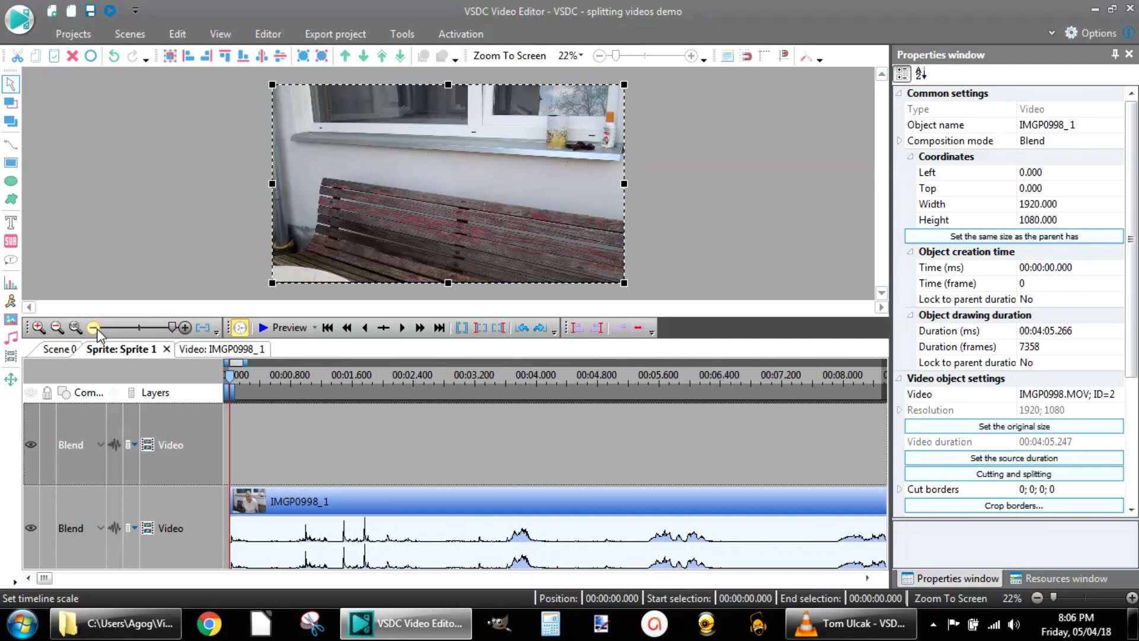
click(94, 328)
click(94, 328)
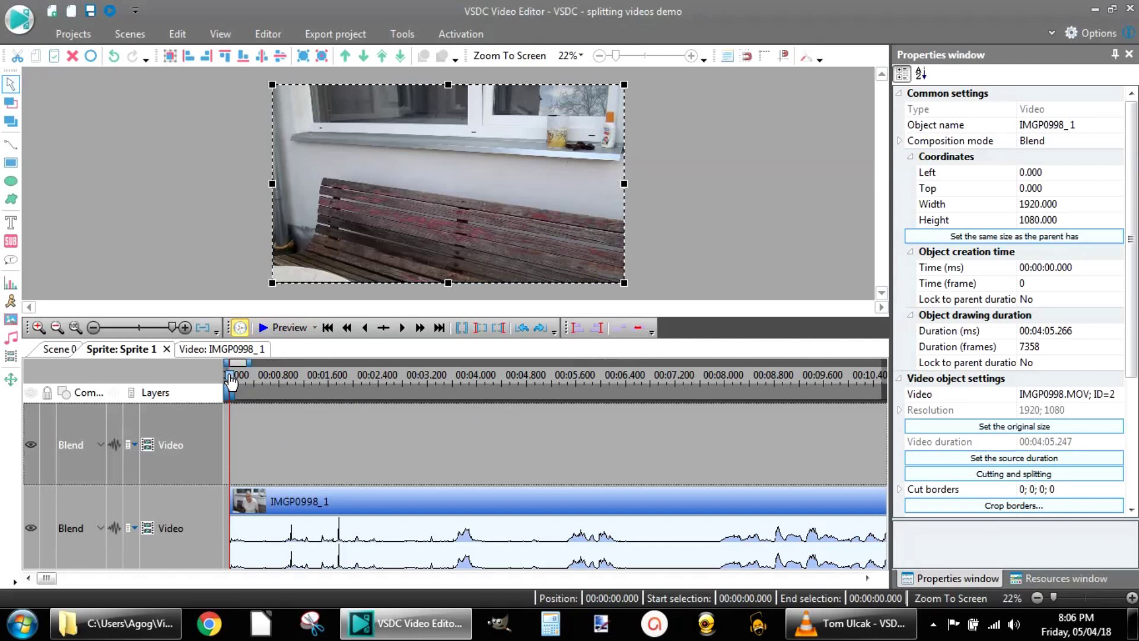
drag(231, 383, 453, 393)
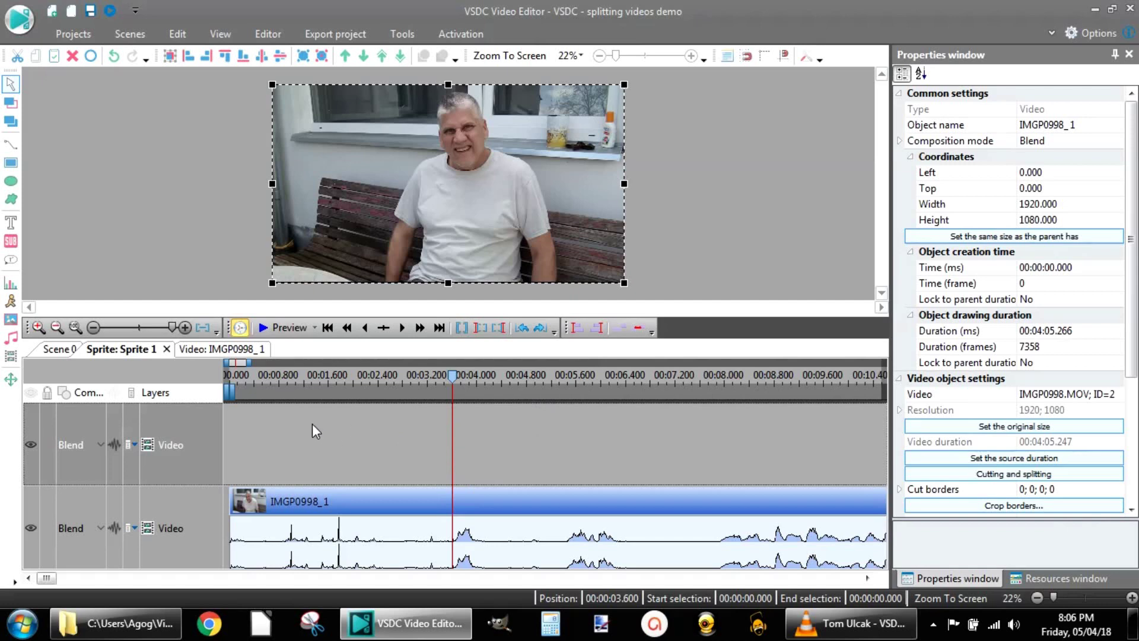
click(289, 329)
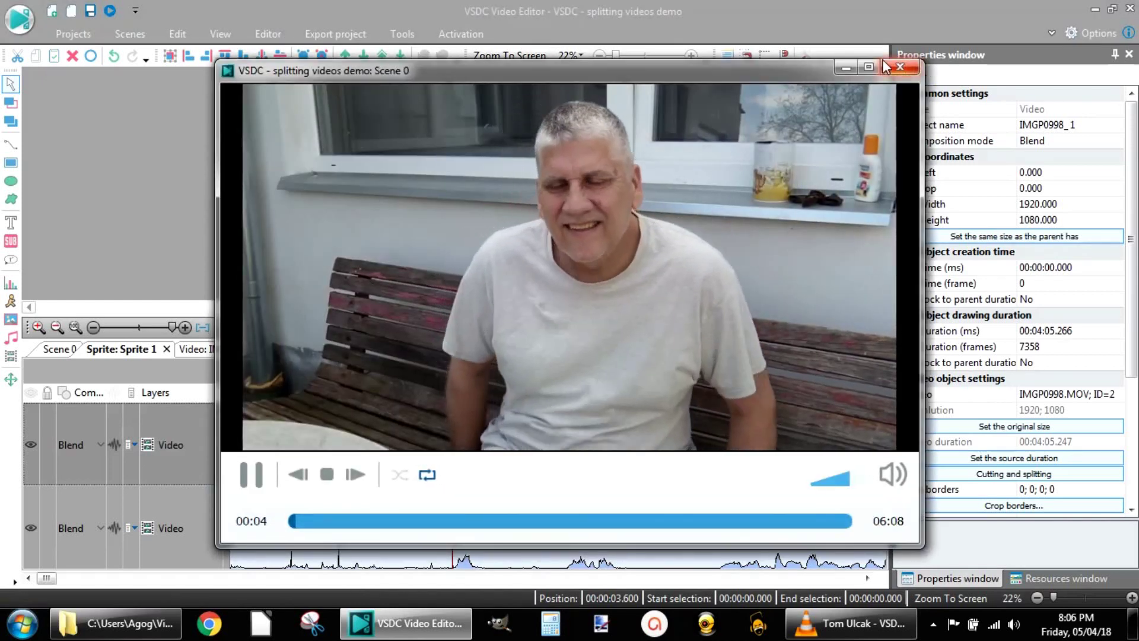
click(898, 67)
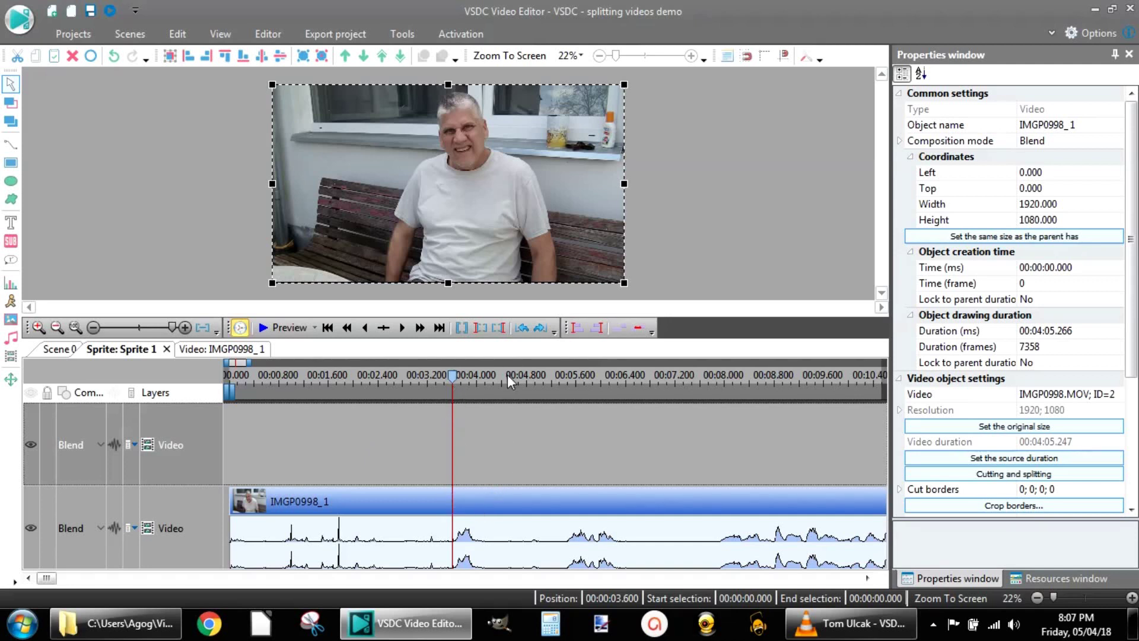
- Split the IMGP0998_1 clip at 00:00:03.600 and show the audio waveform of the part after the cut
click(267, 34)
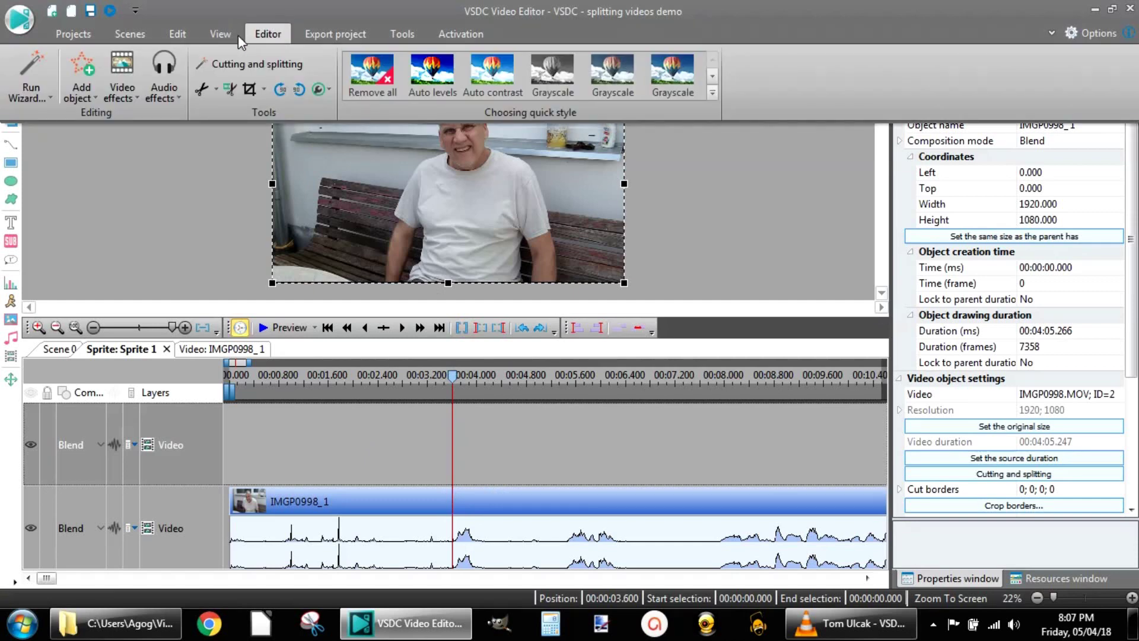
click(230, 90)
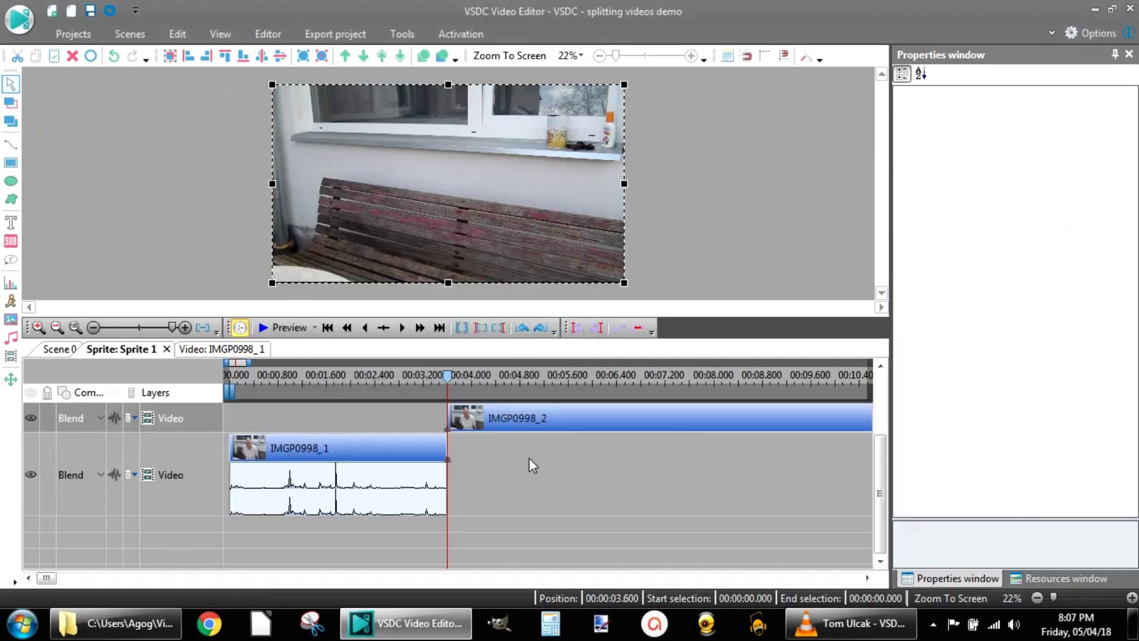
click(119, 417)
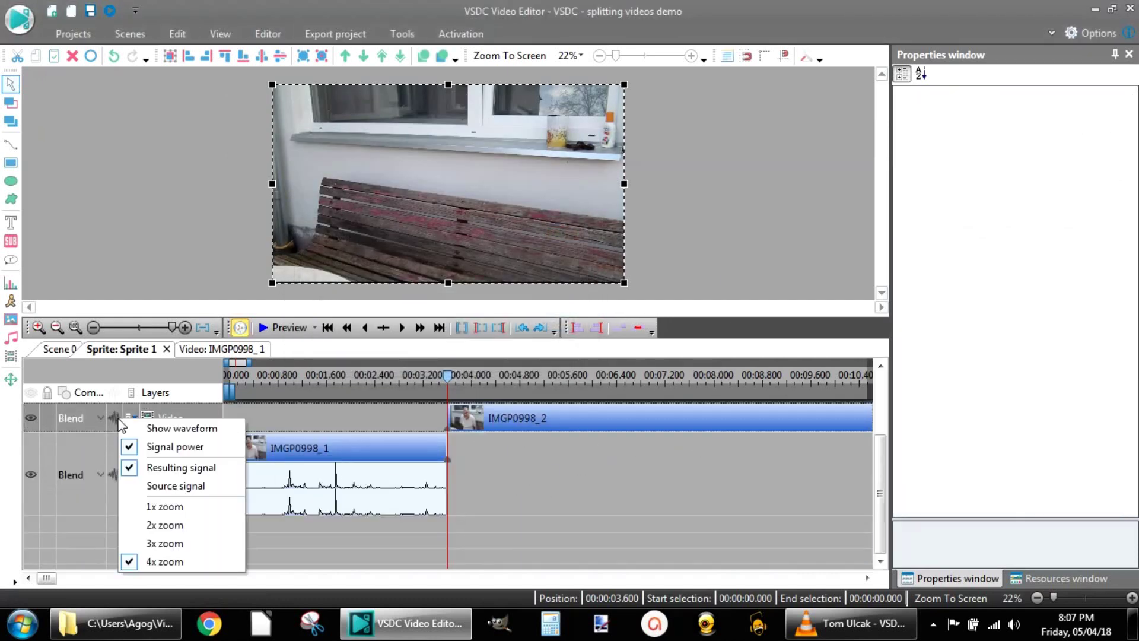
click(178, 427)
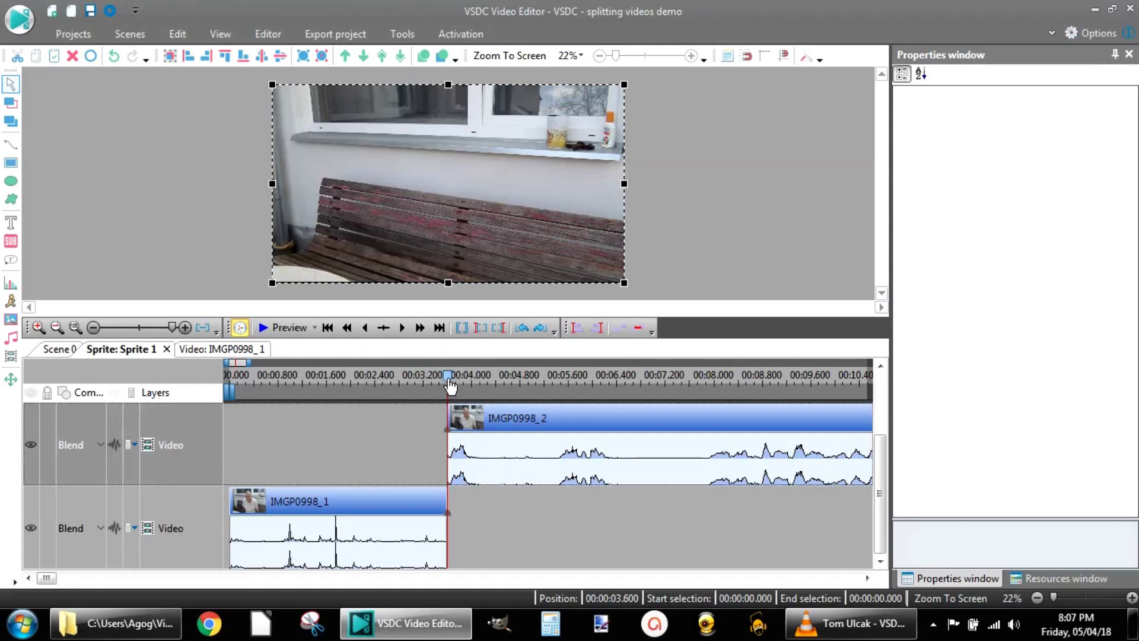
- Split the IMGP0998_2 clip at 00:00:04.000, just after its first waveform peak
drag(450, 384, 474, 387)
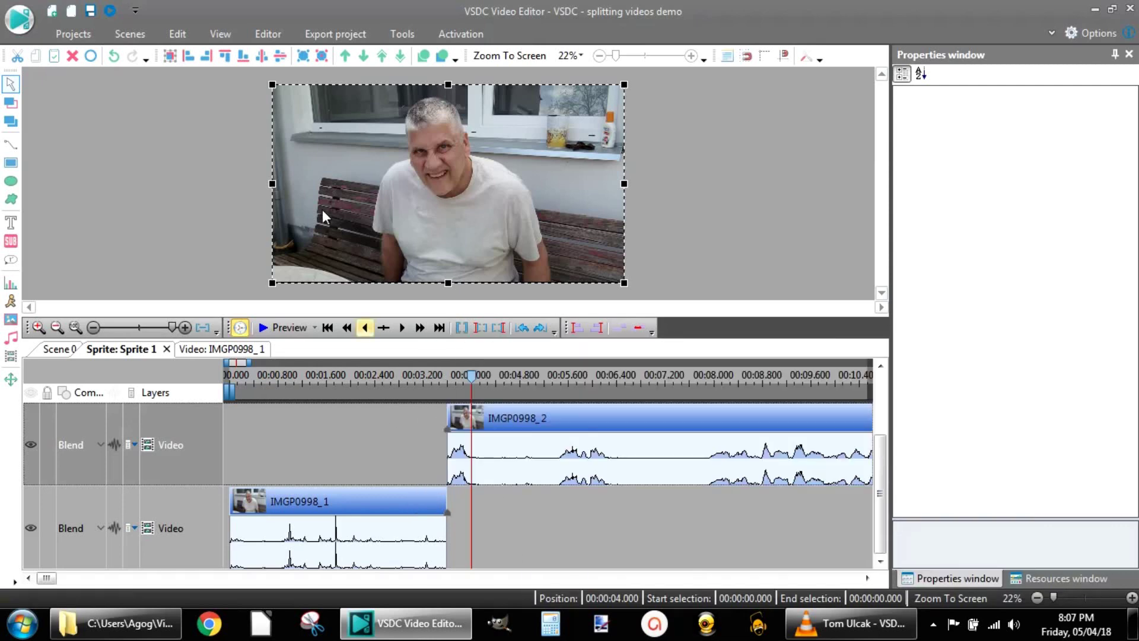
click(266, 33)
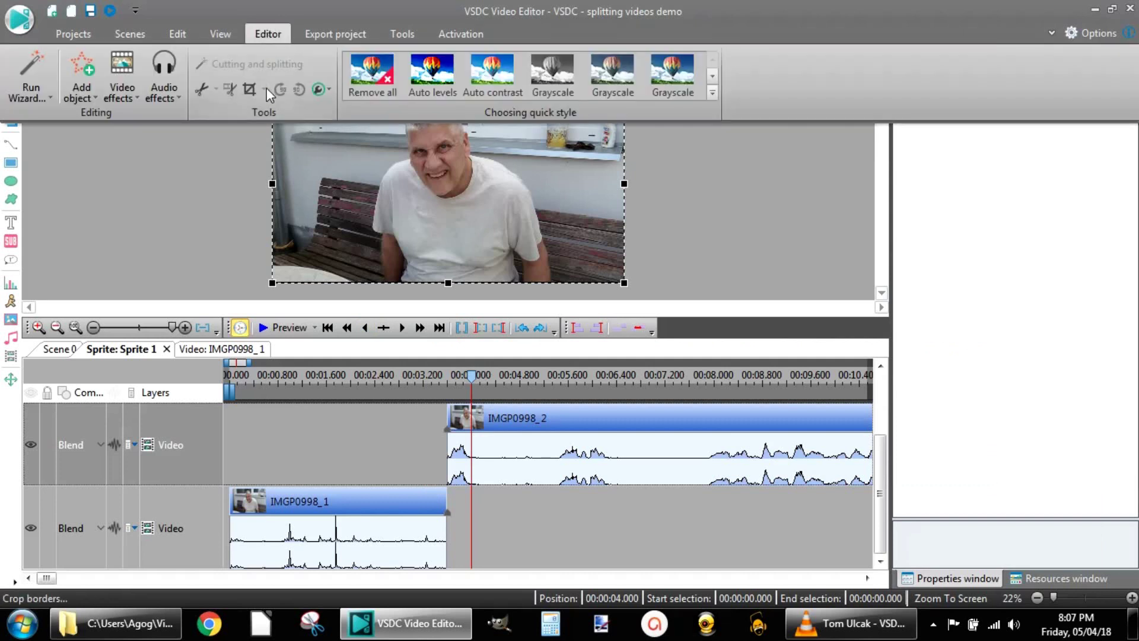
click(272, 34)
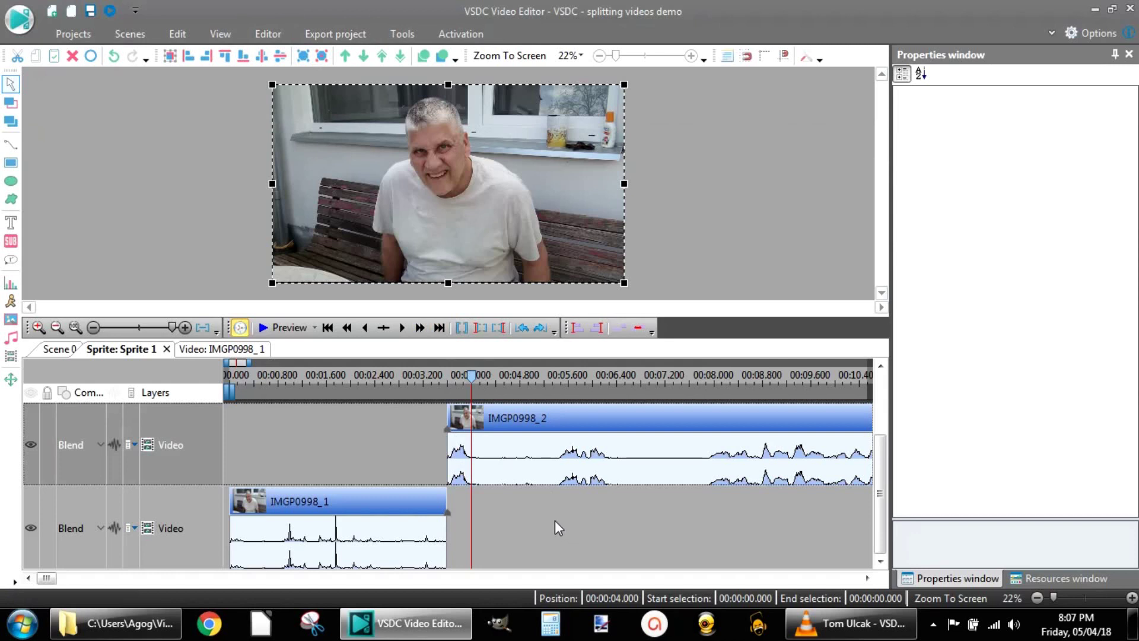
click(596, 514)
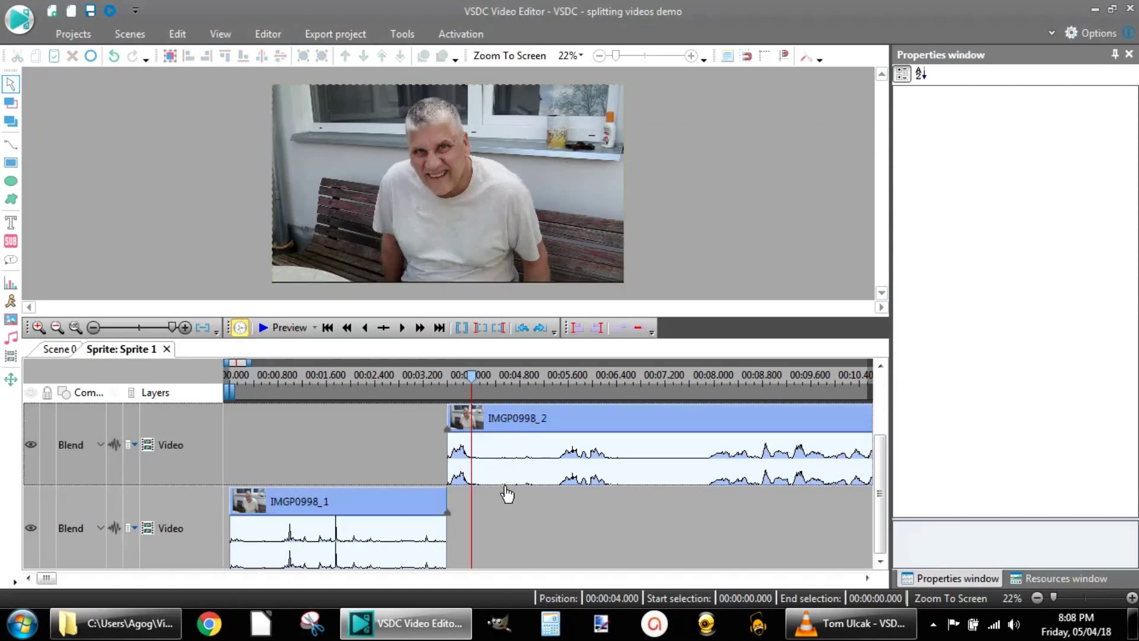
click(532, 418)
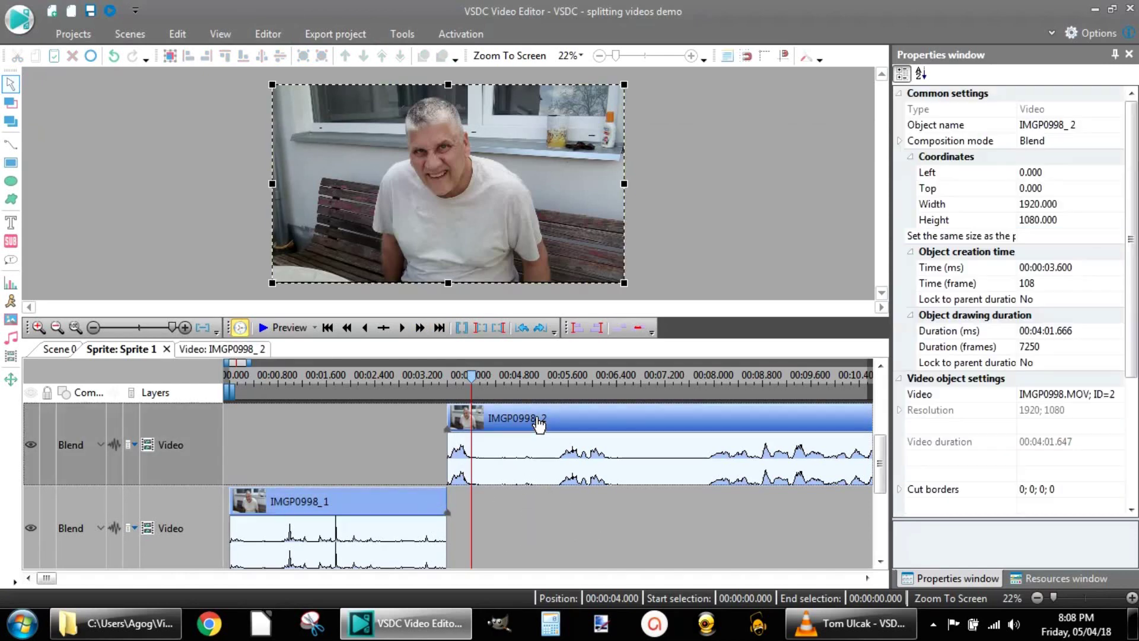
click(268, 33)
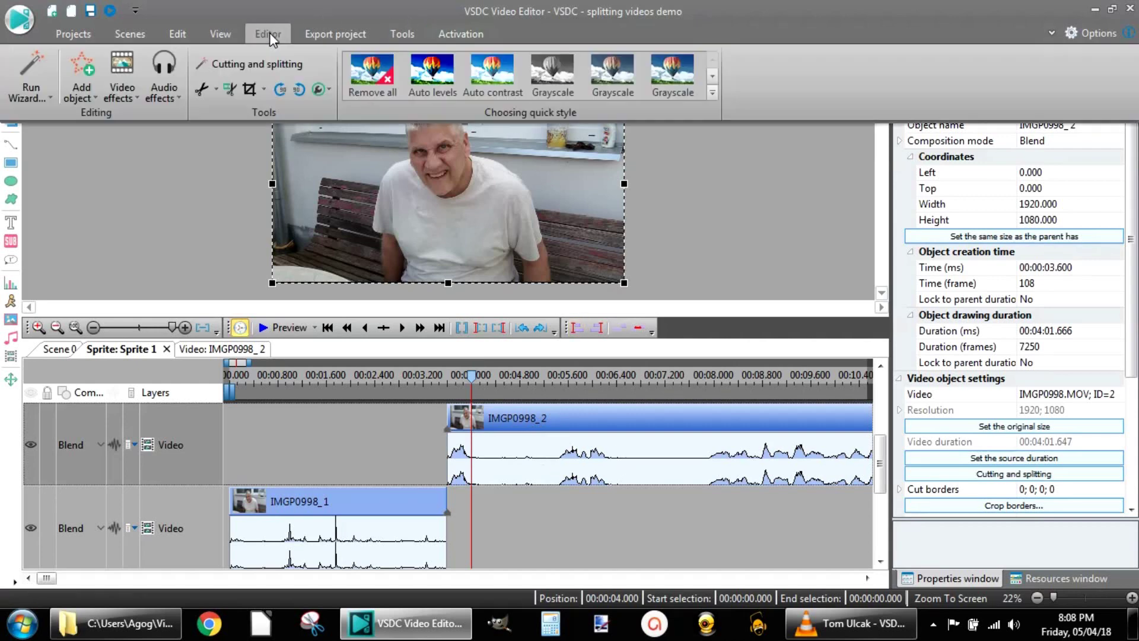
click(228, 90)
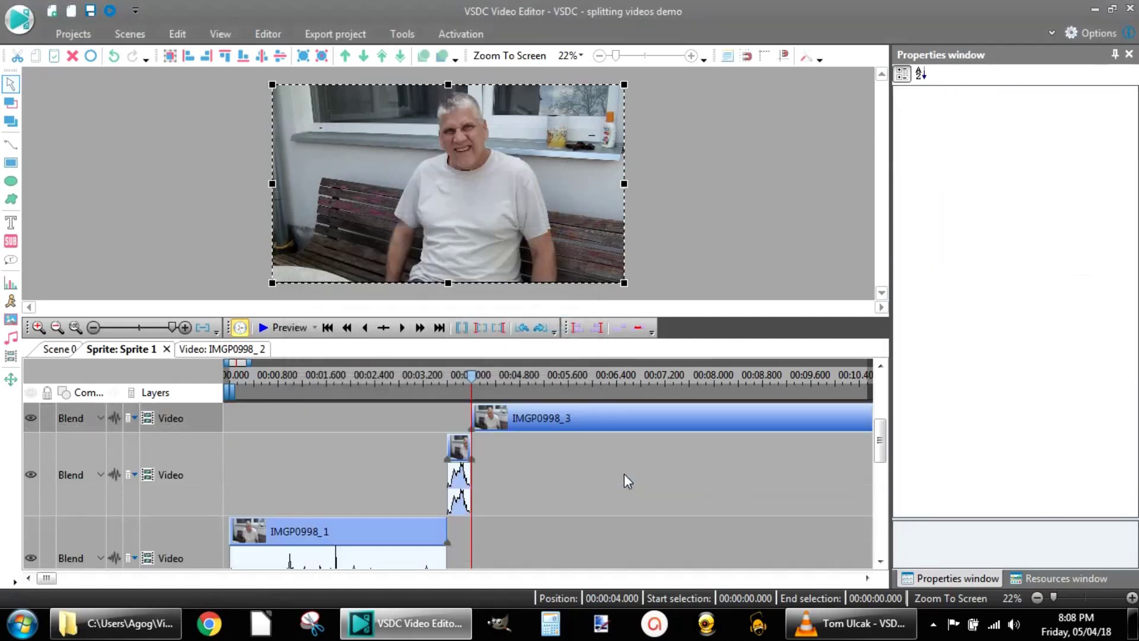
- Show the audio waveform of the part after the second cut and enlarge the timeline area to fit more layers
click(116, 418)
click(173, 428)
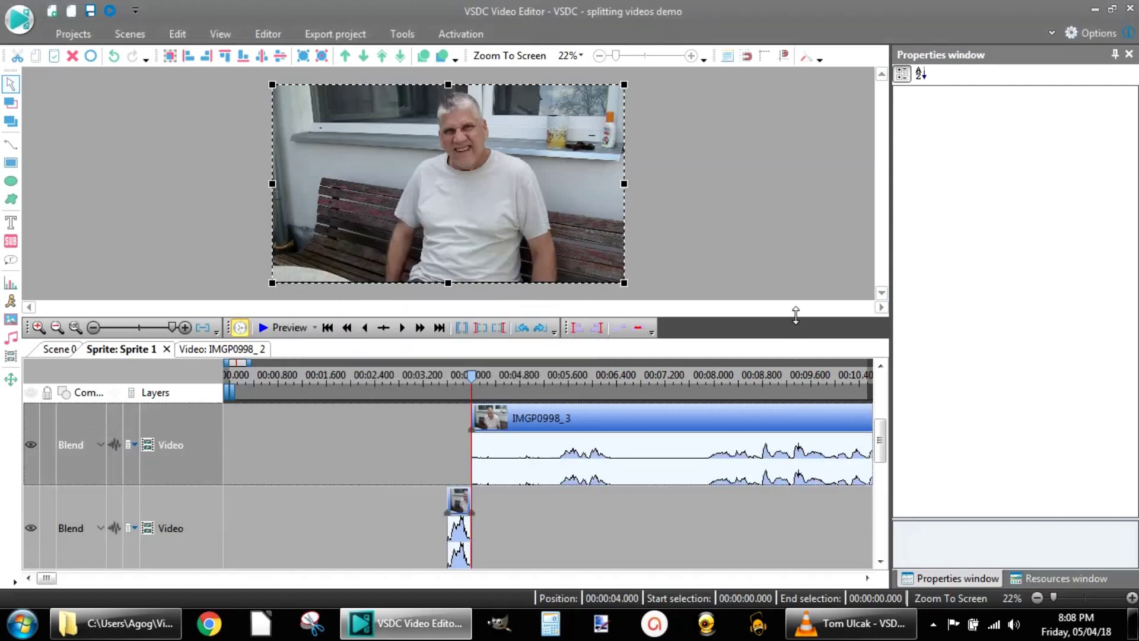
drag(795, 314, 789, 238)
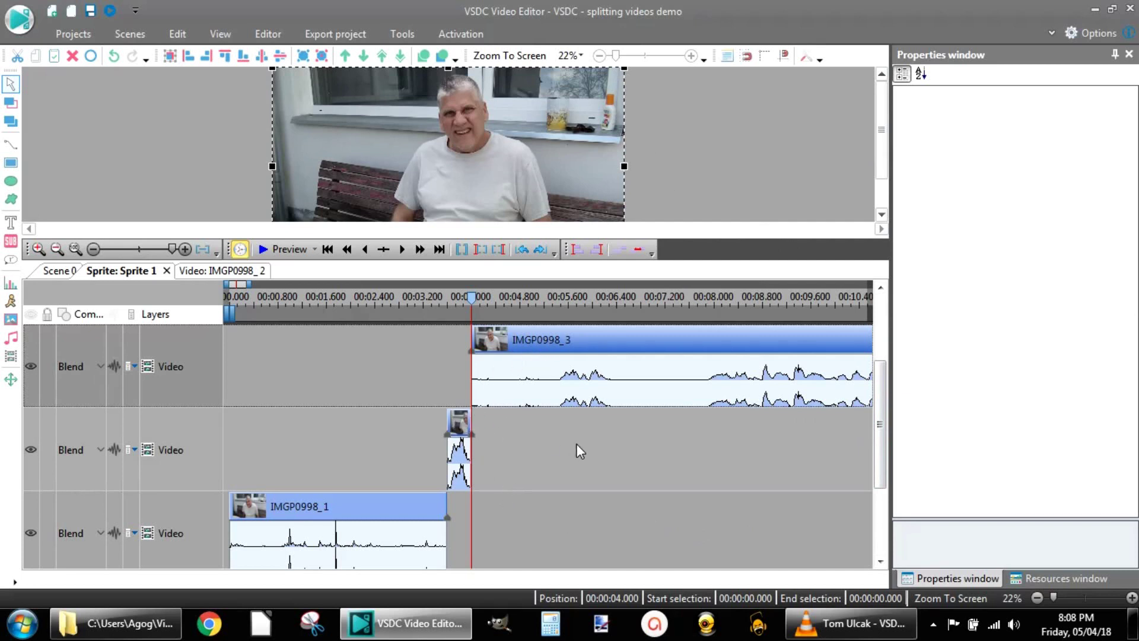
click(611, 436)
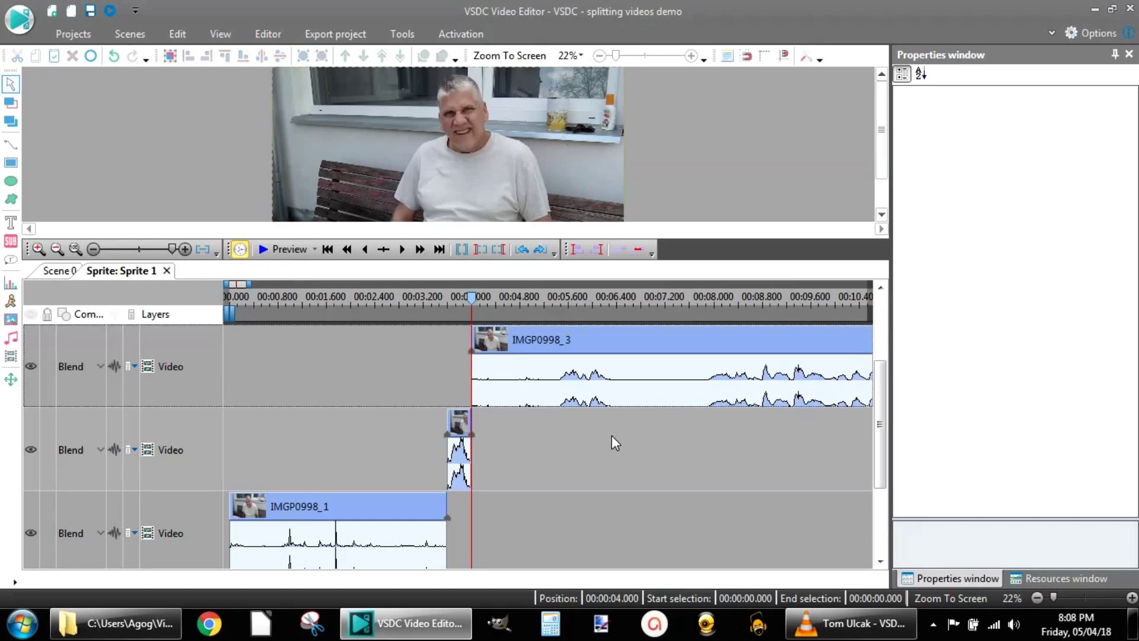
- Lower the audio volume of the short middle piece IMGP0998_2 to -10.0 dB
click(459, 424)
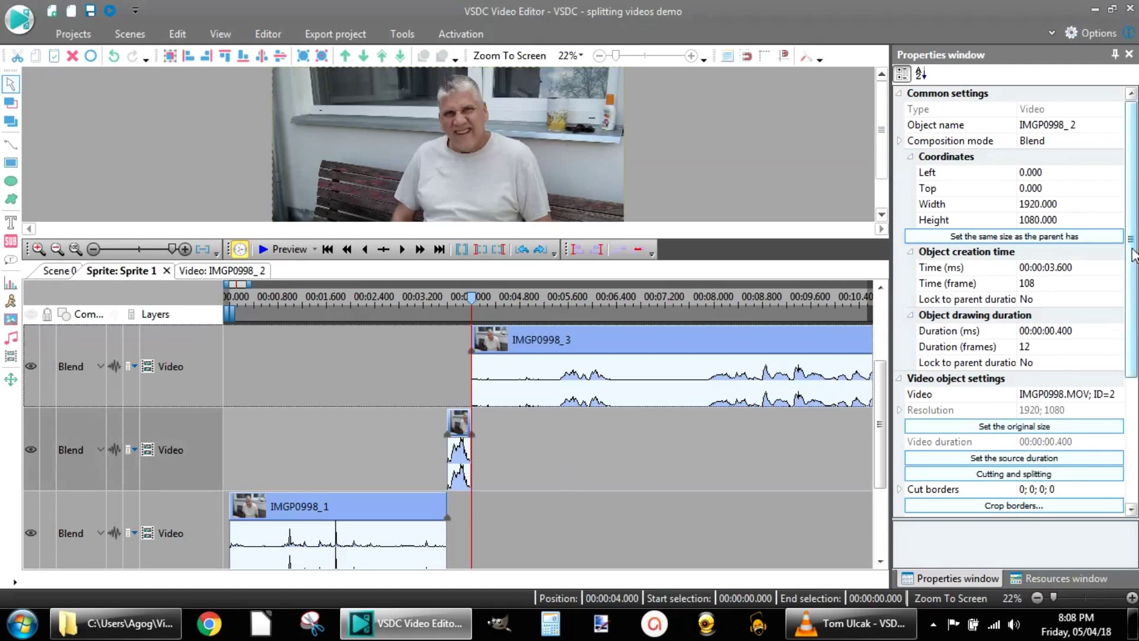
drag(1134, 244, 1135, 373)
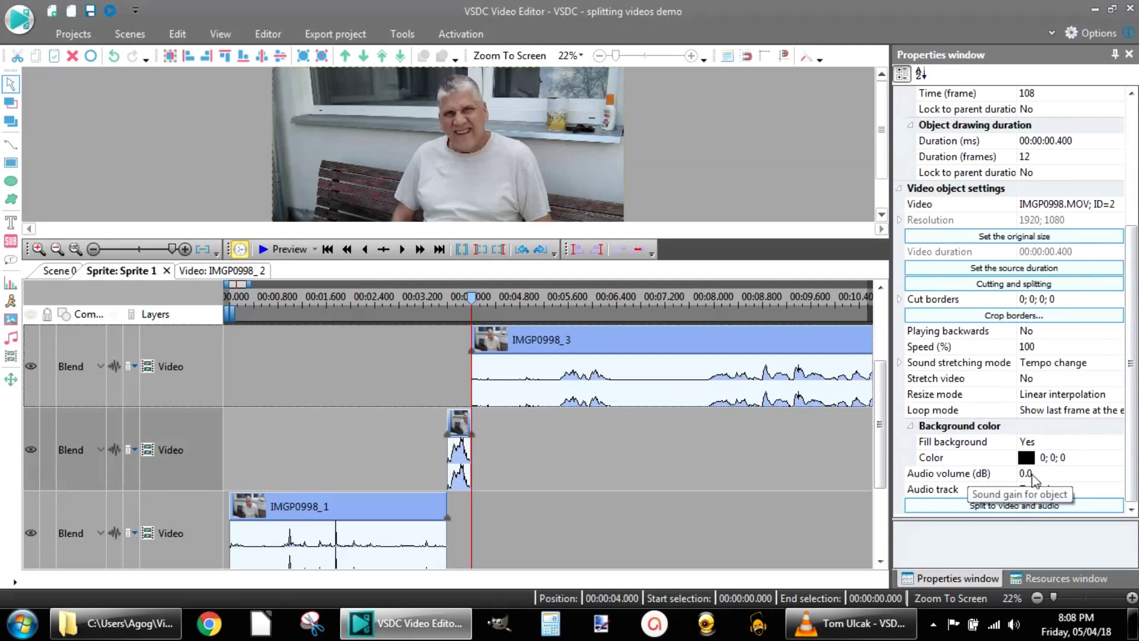
click(1055, 475)
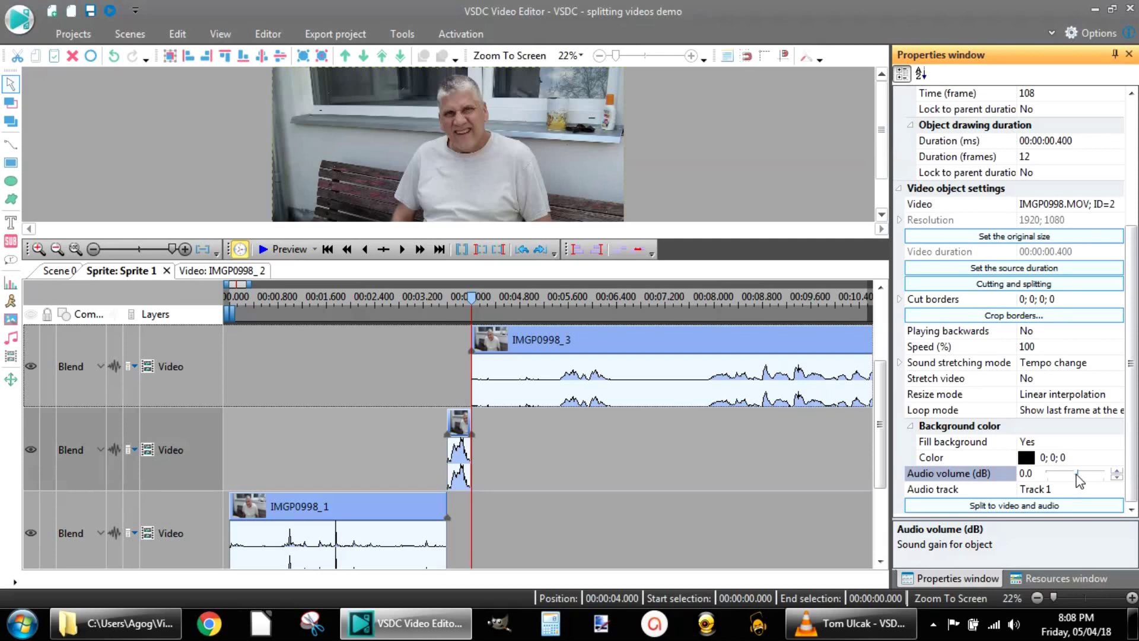
drag(1076, 472, 1073, 473)
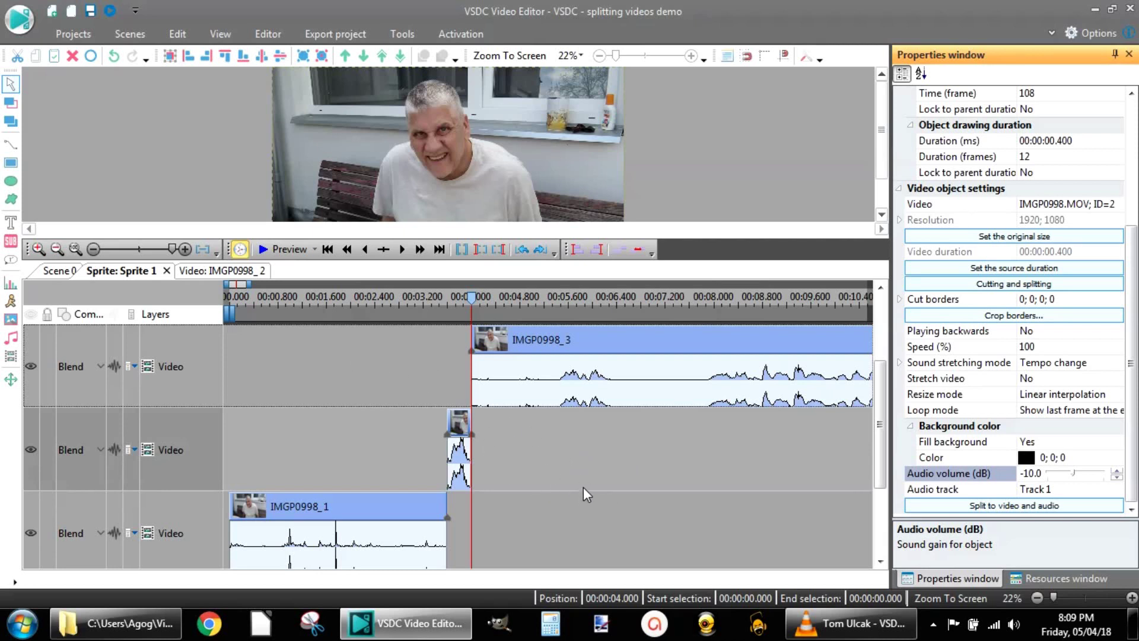
- Preview the quieter piece starting from 00:00:03.166 and close the preview
drag(474, 305, 420, 302)
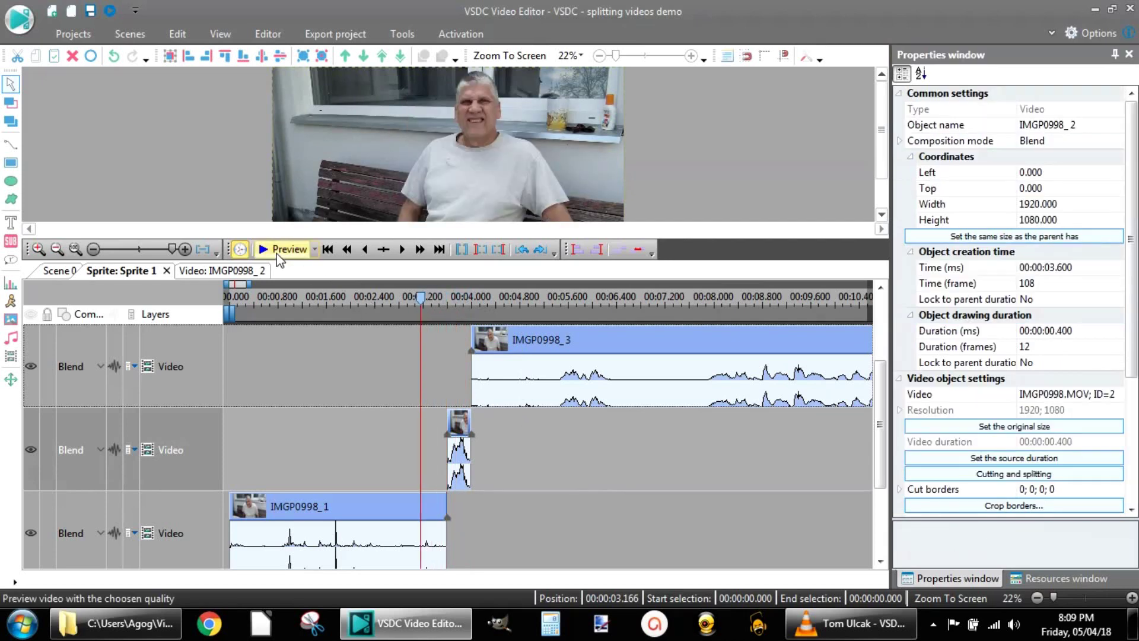
click(282, 249)
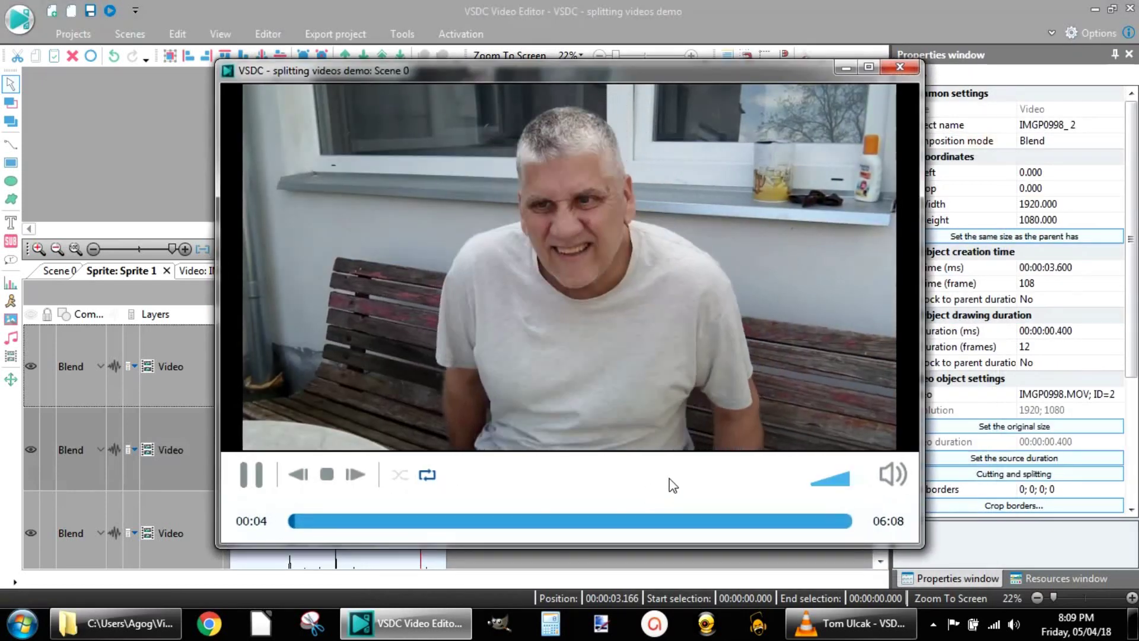
click(898, 69)
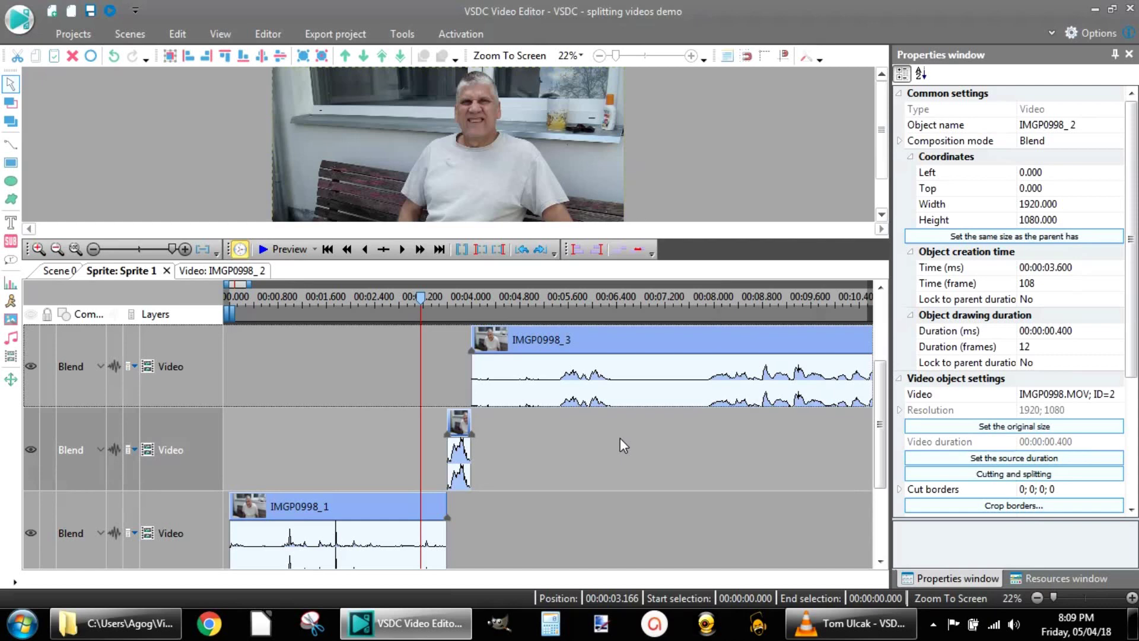
- Select the IMGP0958_2 clip and place the playhead near its start at 00:04:04.833
drag(172, 251, 117, 256)
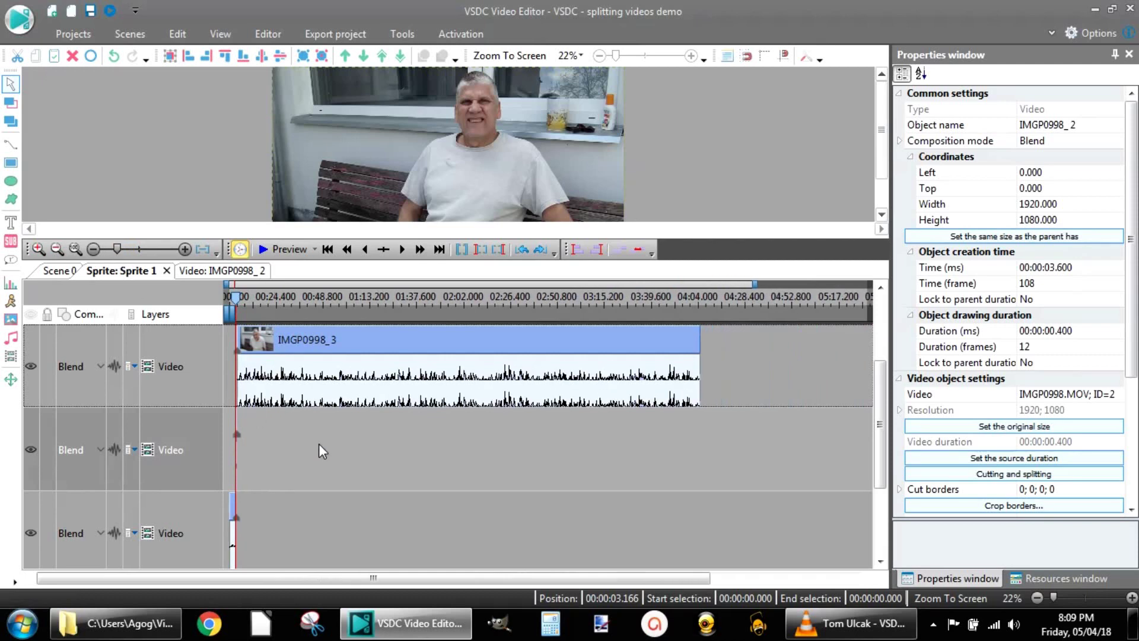
drag(401, 578, 571, 588)
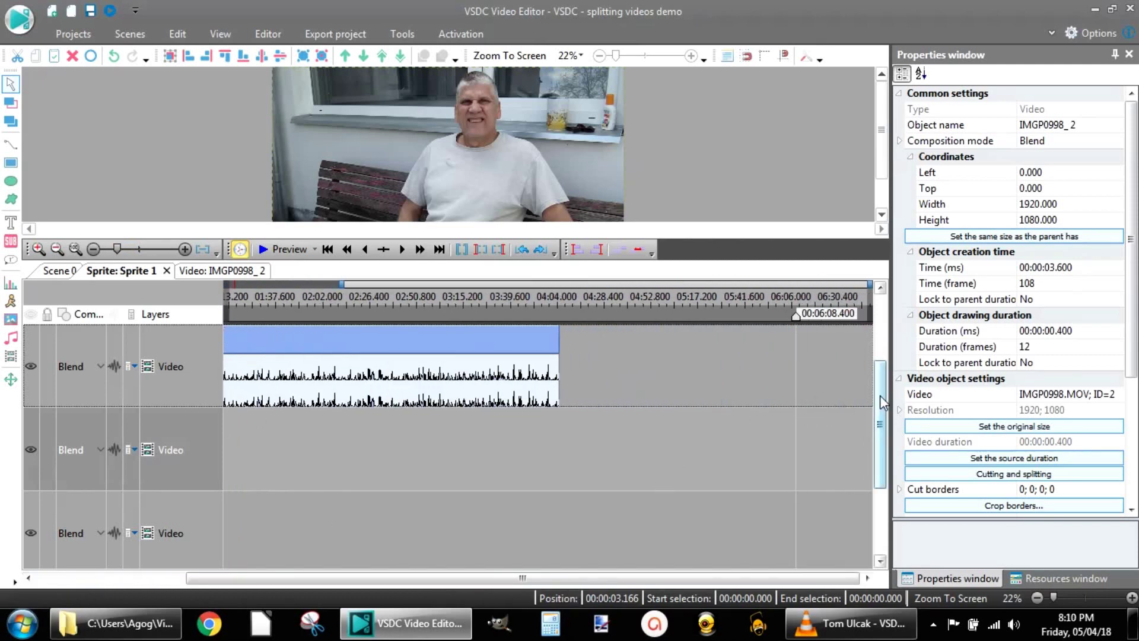
drag(880, 395, 877, 476)
drag(657, 579, 507, 578)
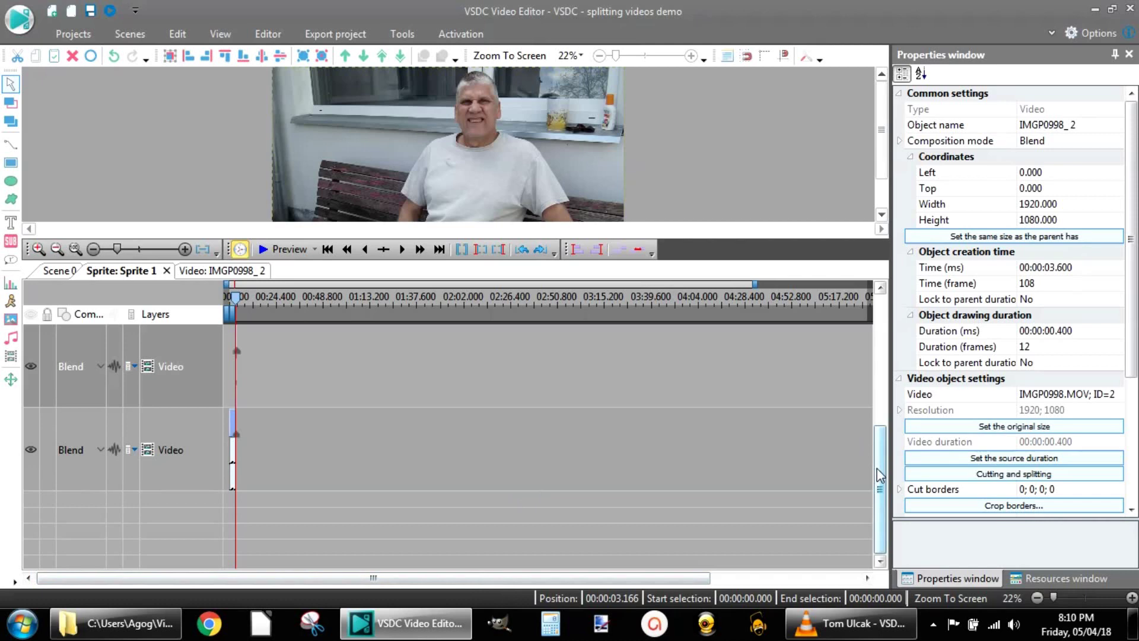
drag(880, 474, 881, 356)
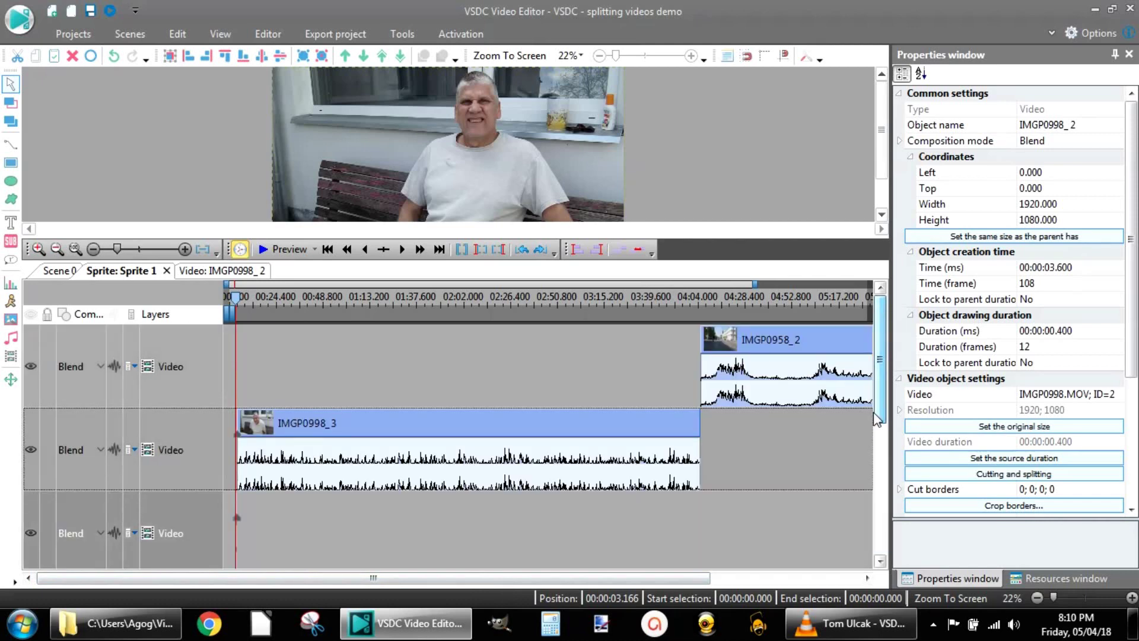
drag(665, 574, 797, 575)
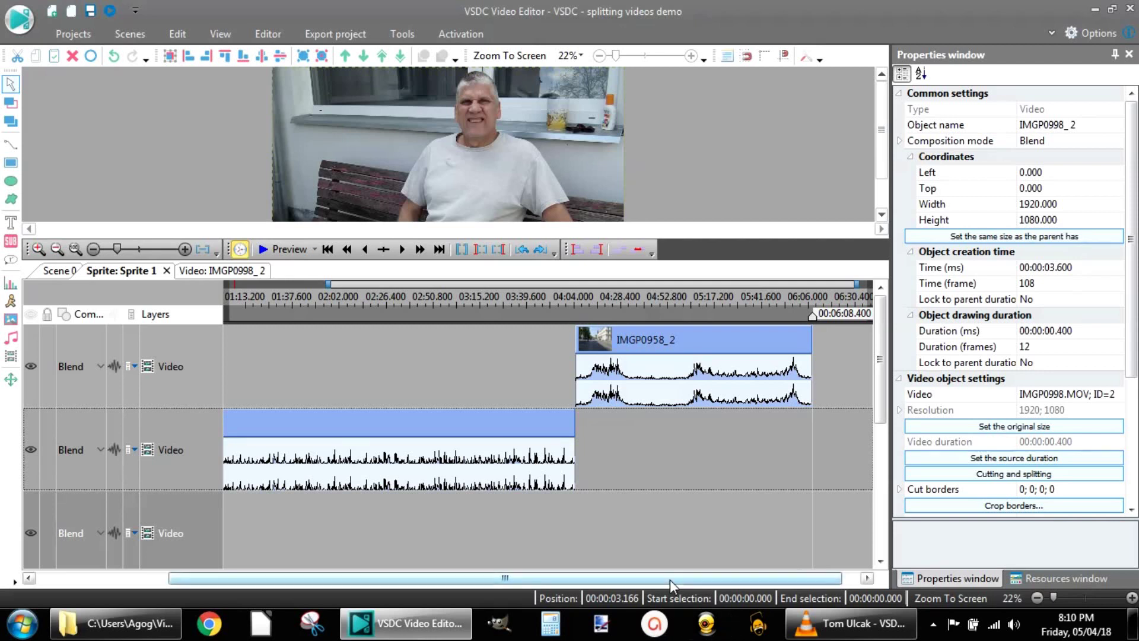
click(691, 343)
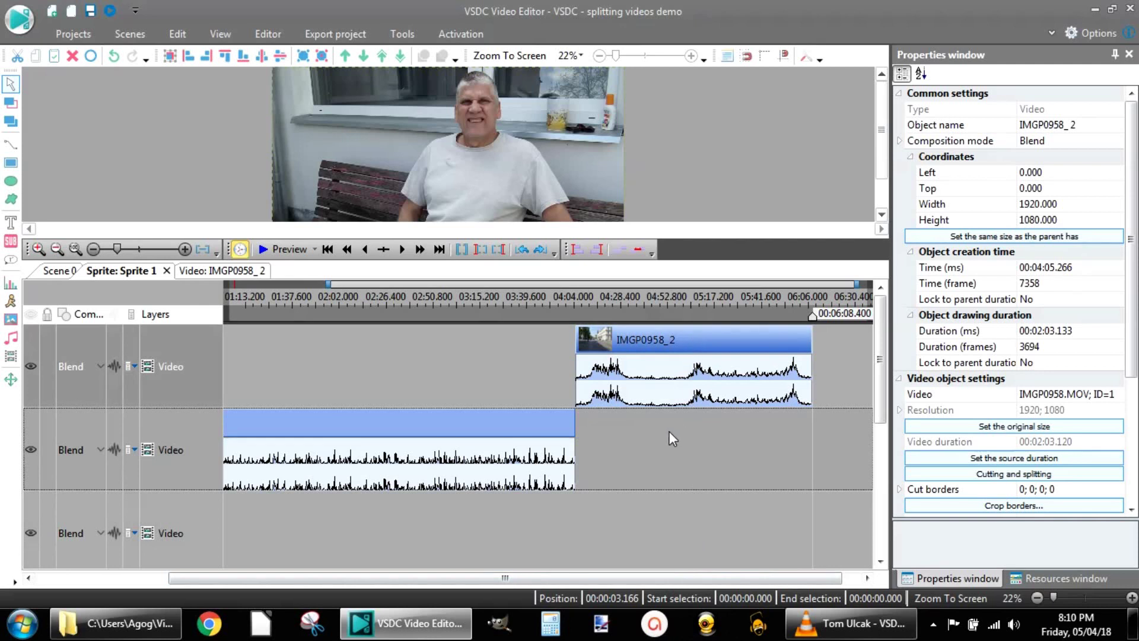
click(575, 296)
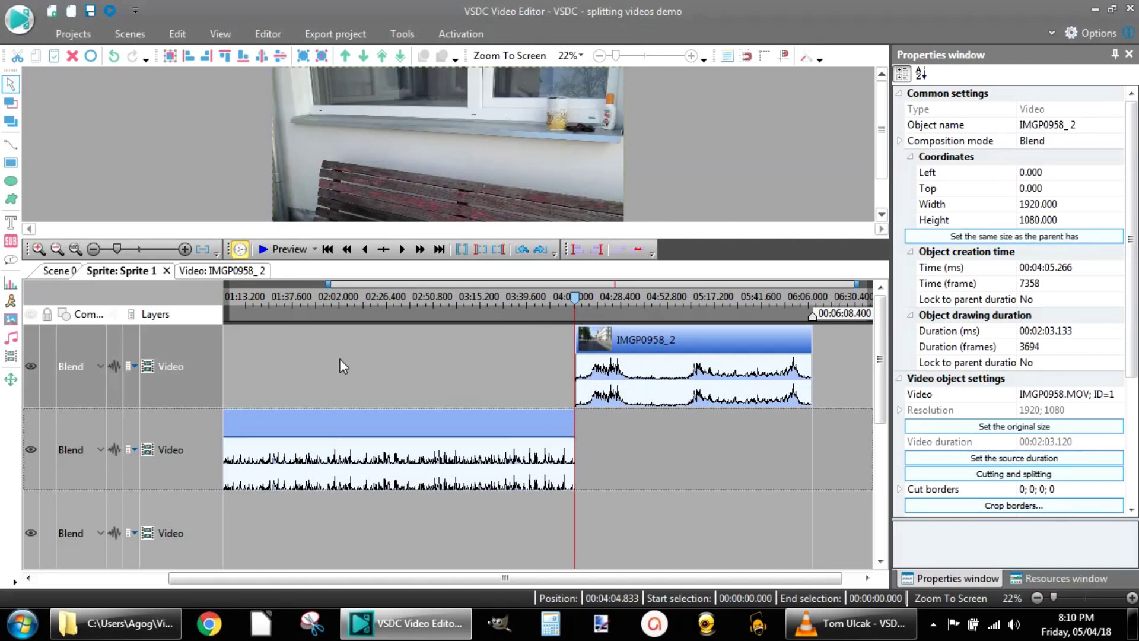
- Preview the IMGP0958_2 clip from 00:04:04.833, lower the player's volume and pause the playback
click(290, 250)
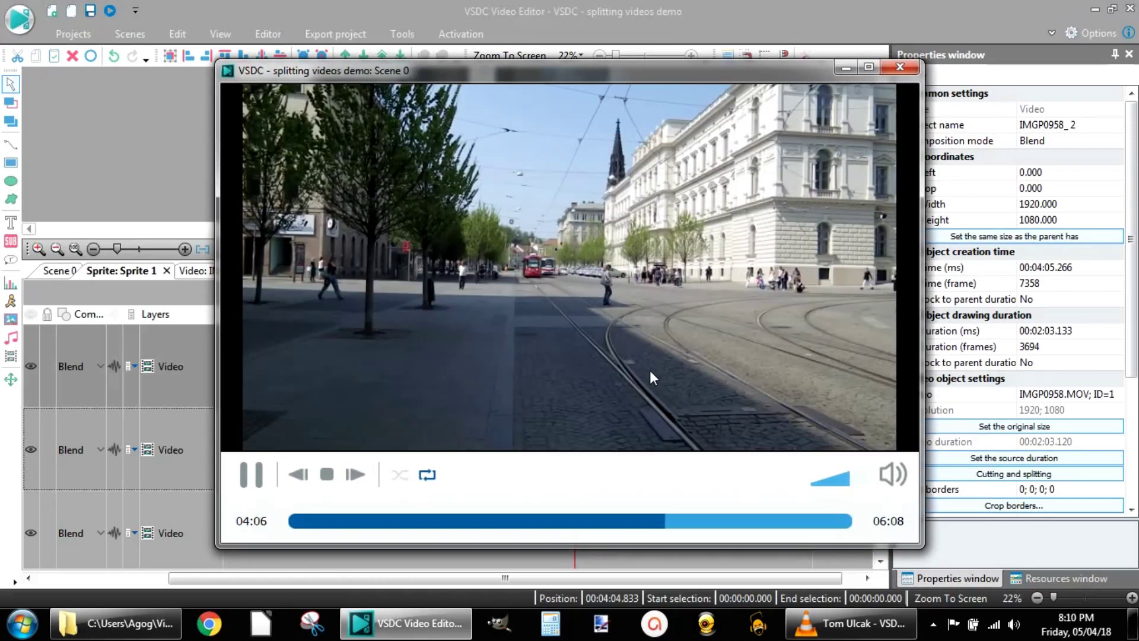
click(830, 482)
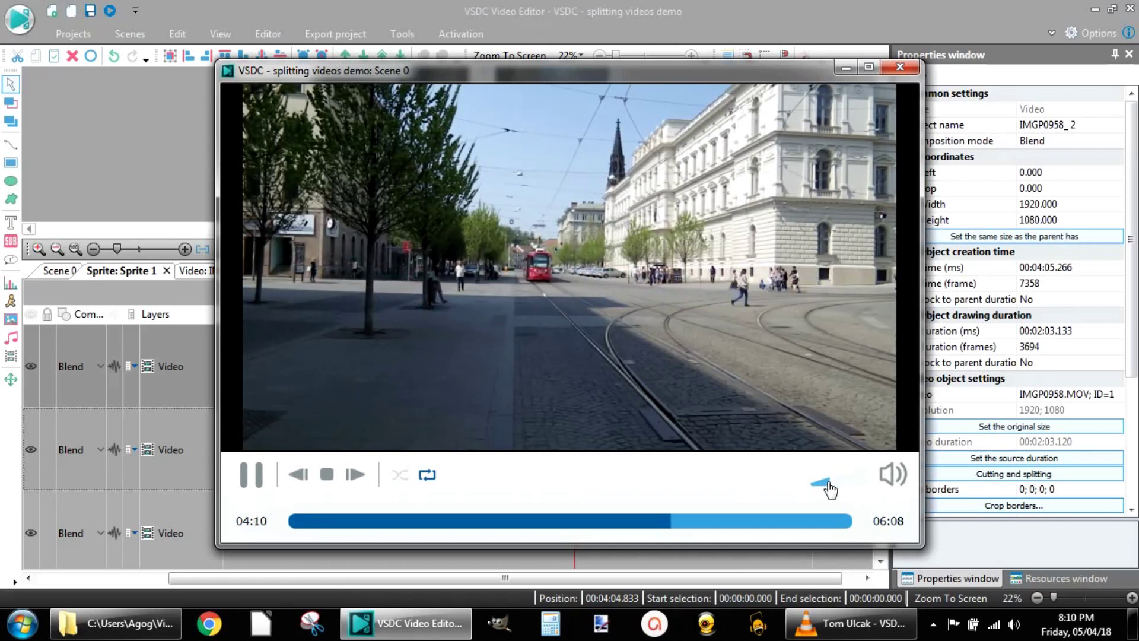
scroll(831, 486, down, 3)
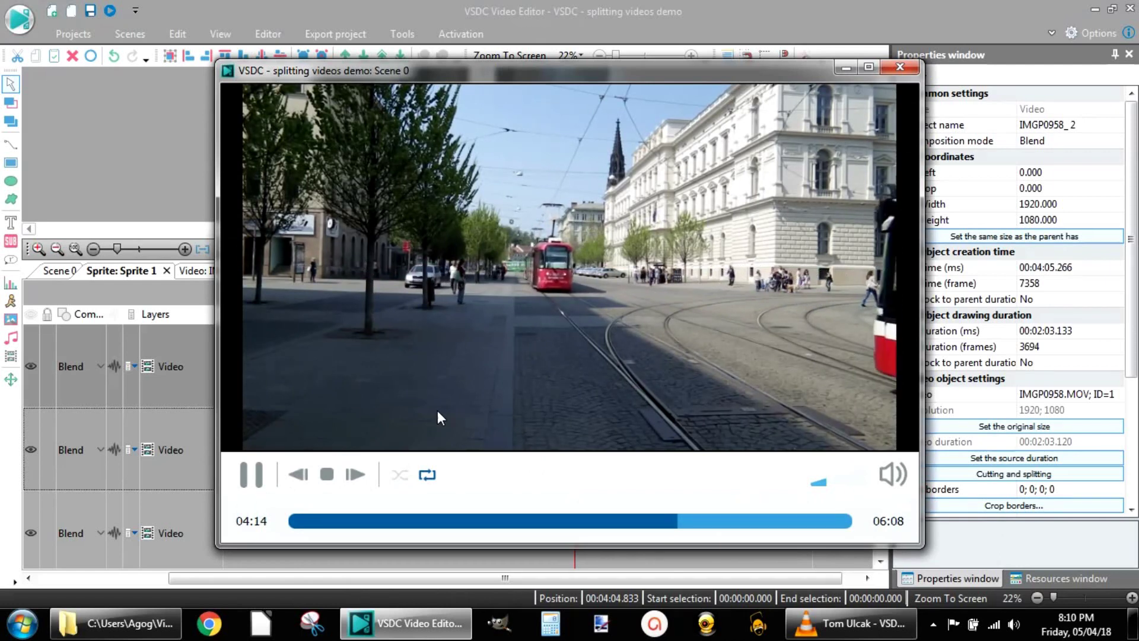
click(253, 474)
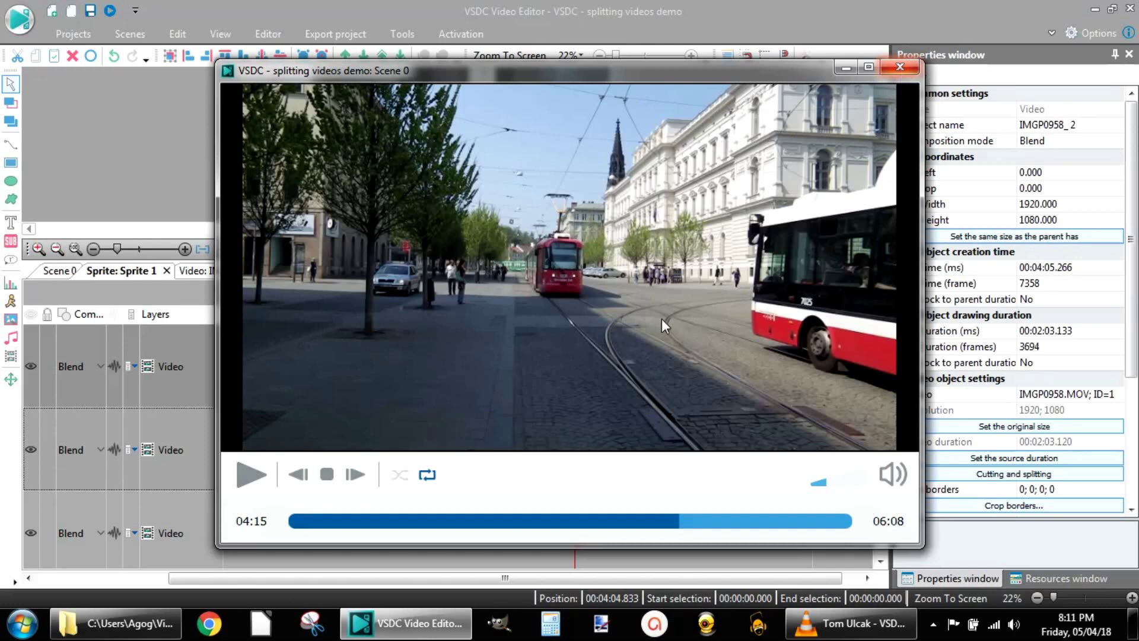
- Resume the preview, skip ahead to about 04:28 and further into the clip, pause it and close the preview
click(245, 481)
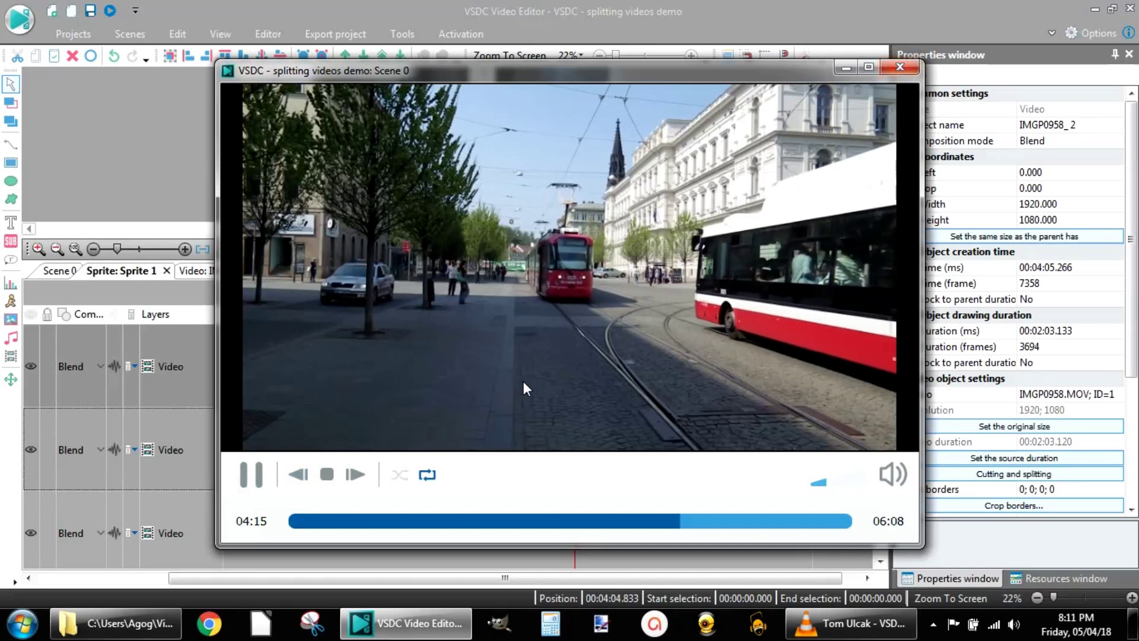
click(700, 522)
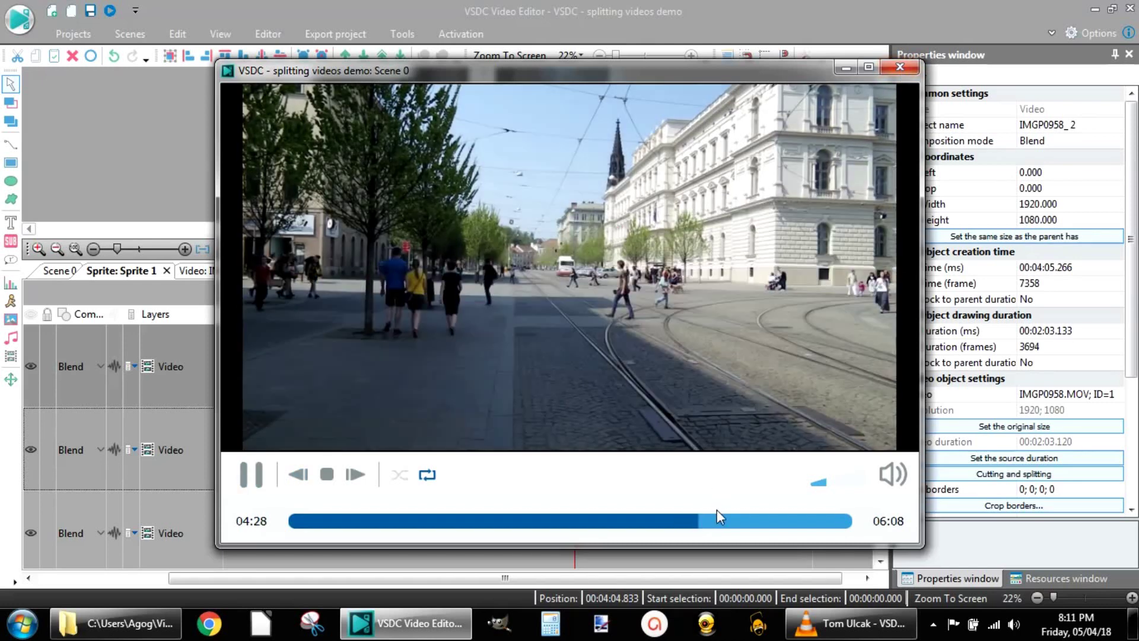
click(720, 522)
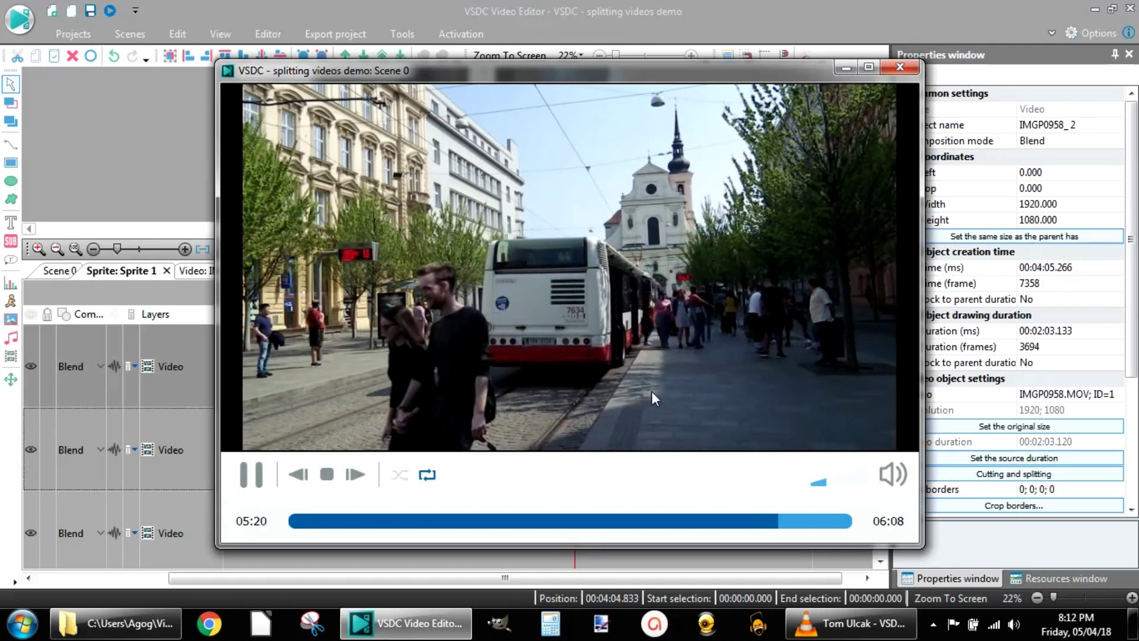
click(271, 470)
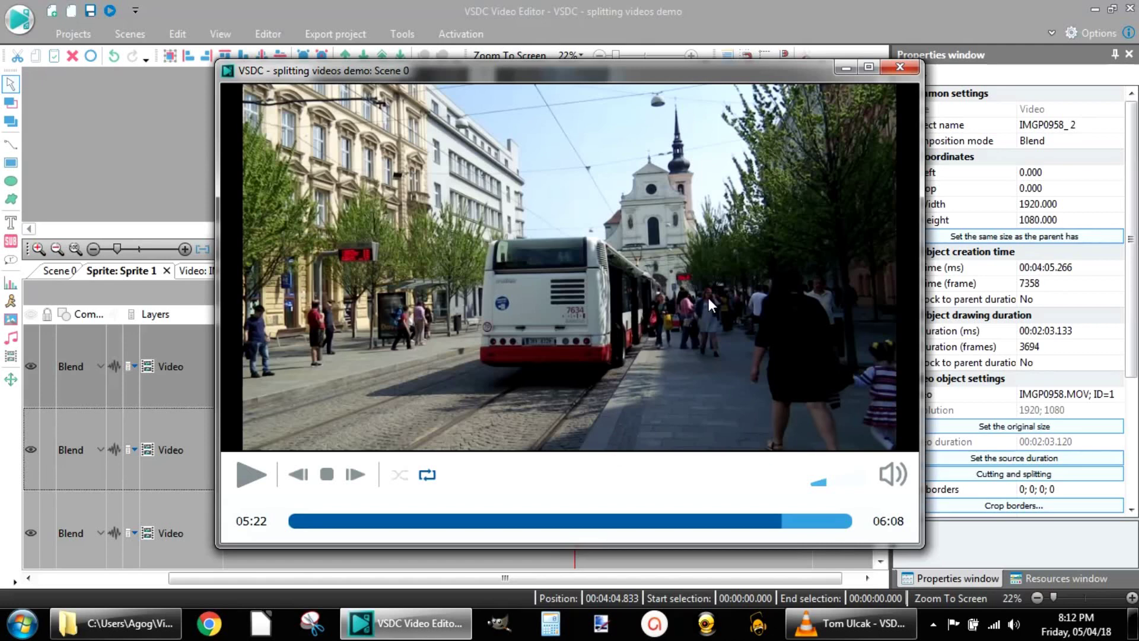
click(898, 69)
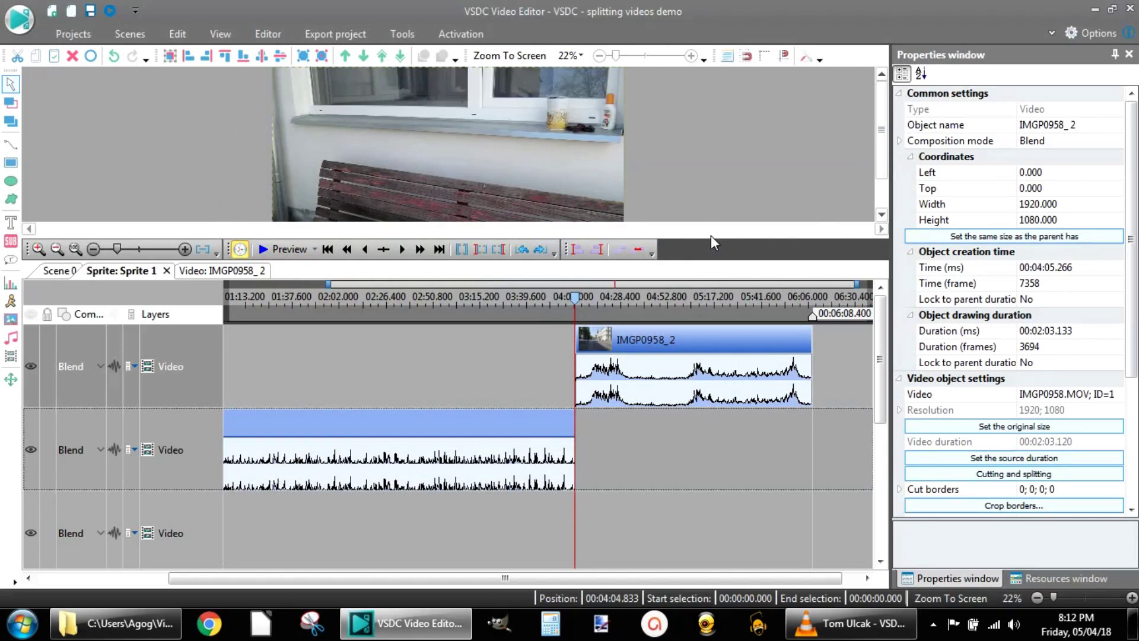
- Enlarge the scene preview area and place the playhead at 00:05:11.233, at the second loud section of the IMGP0958_2 waveform
drag(713, 238, 706, 303)
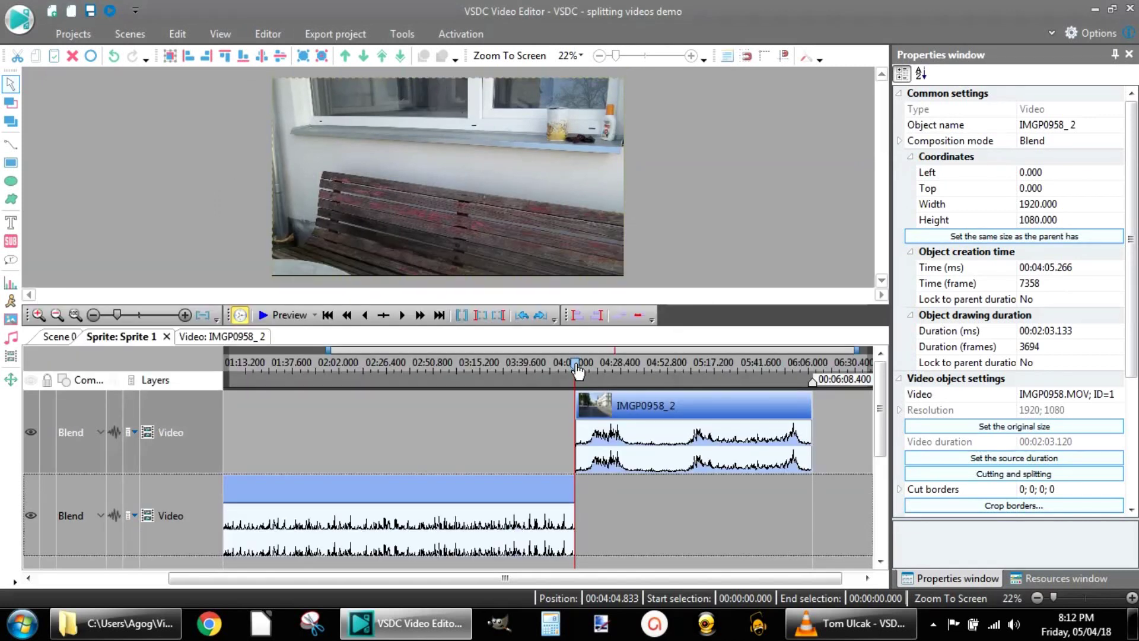
drag(575, 363, 702, 372)
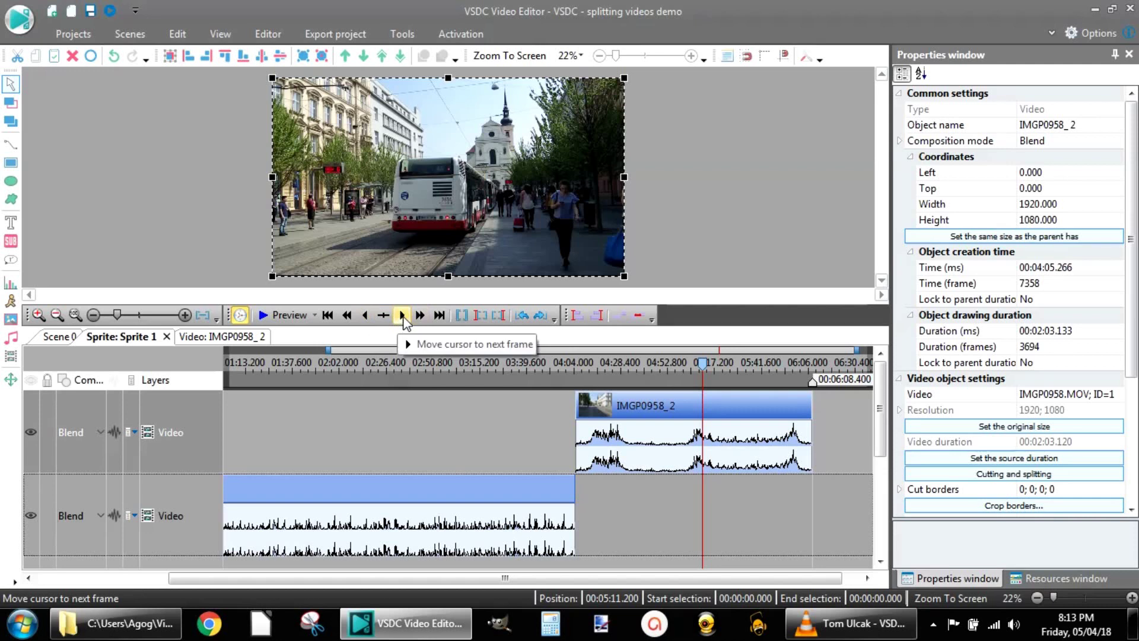
click(403, 317)
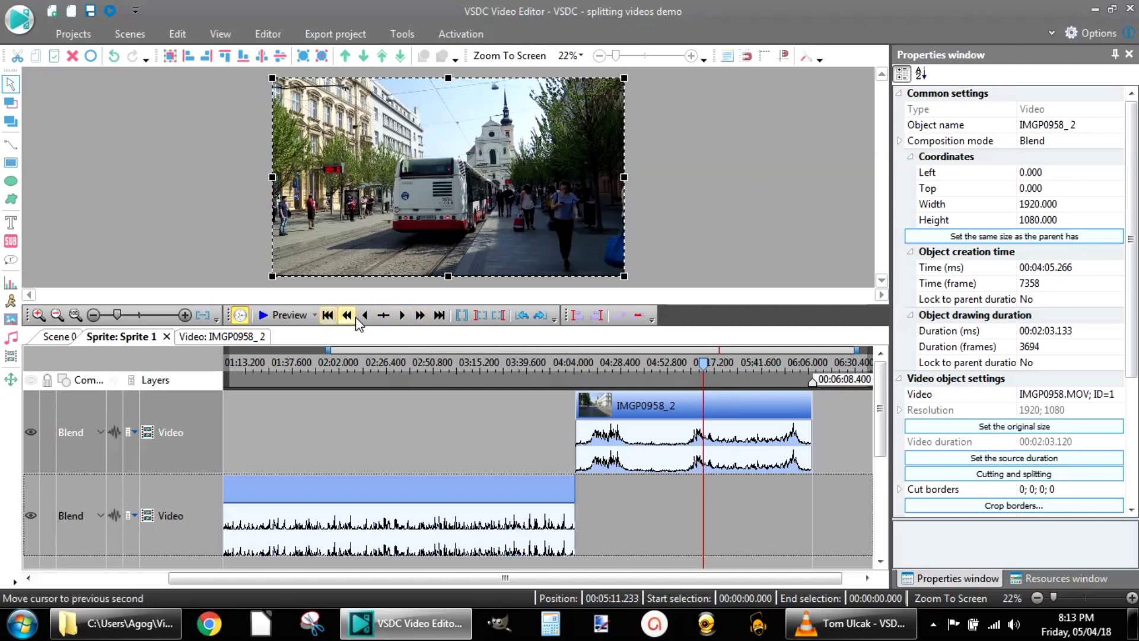
- Advance the playhead in one-second steps to 00:05:25.233 and split the IMGP0958_2 clip there
click(419, 315)
click(420, 315)
click(420, 315)
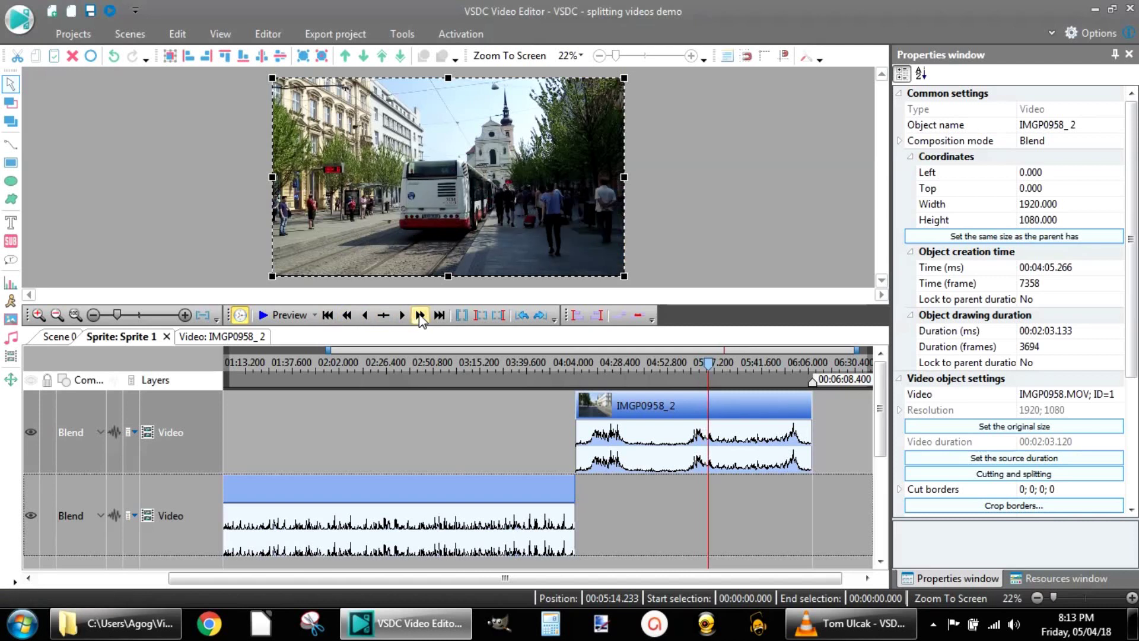
click(420, 315)
click(419, 315)
click(420, 315)
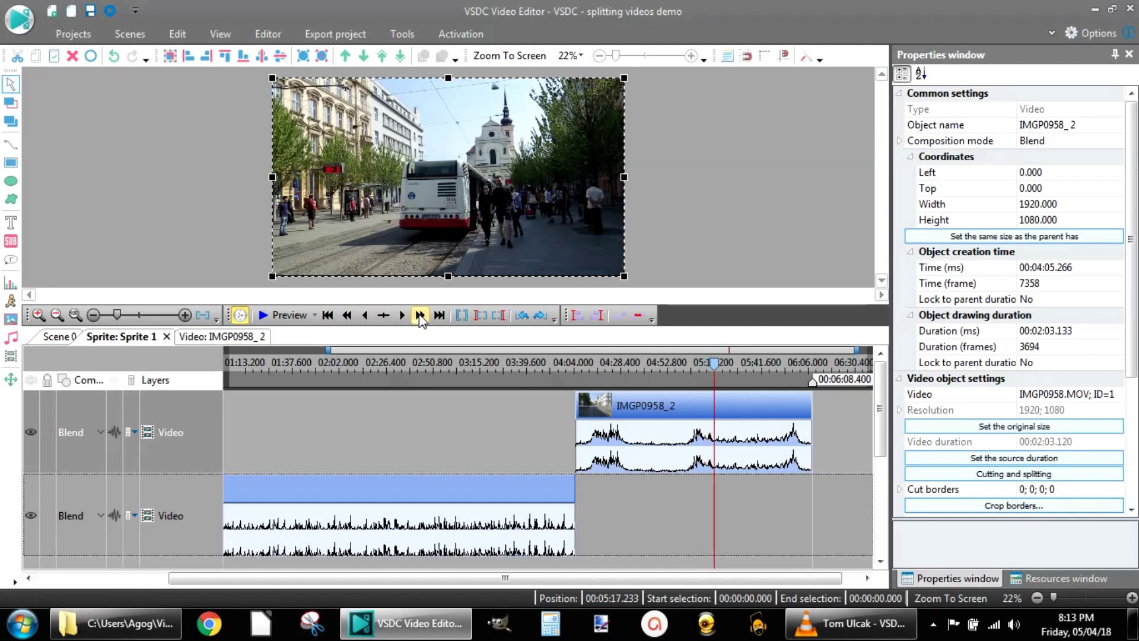
click(419, 315)
click(420, 315)
click(420, 315)
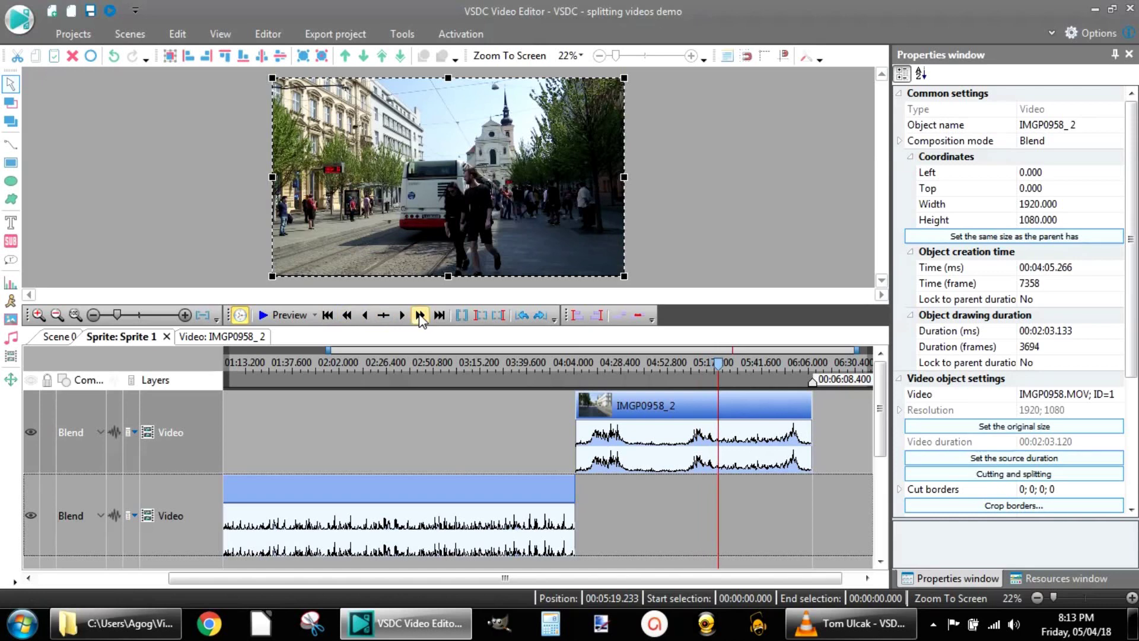
click(419, 315)
click(420, 315)
click(419, 315)
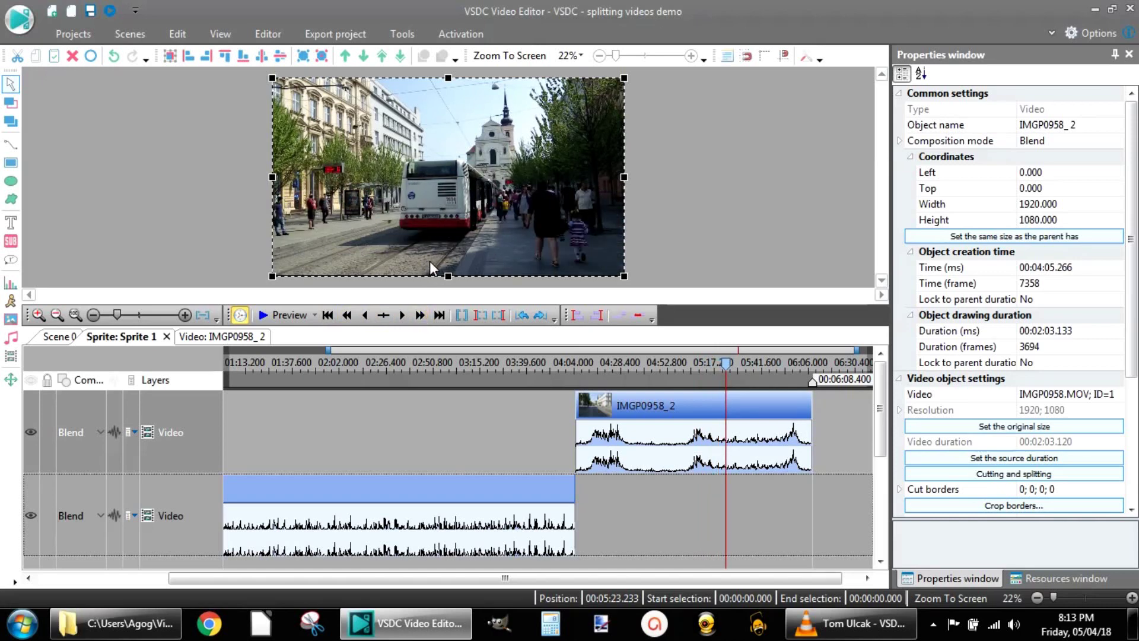
click(420, 315)
click(420, 315)
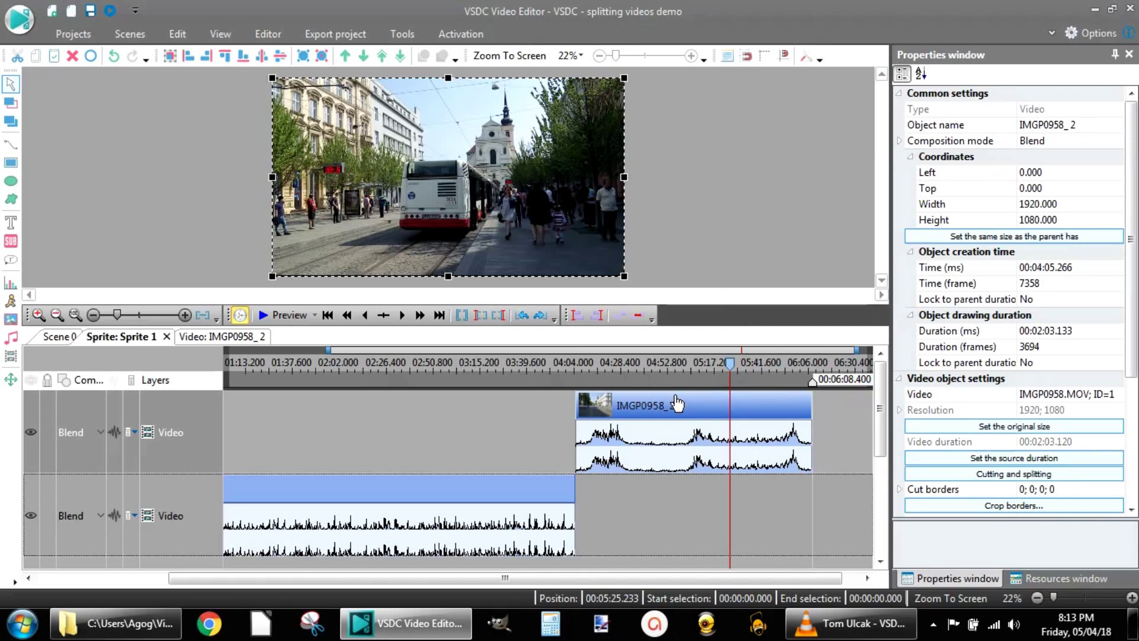
mouse_move(707, 411)
click(283, 38)
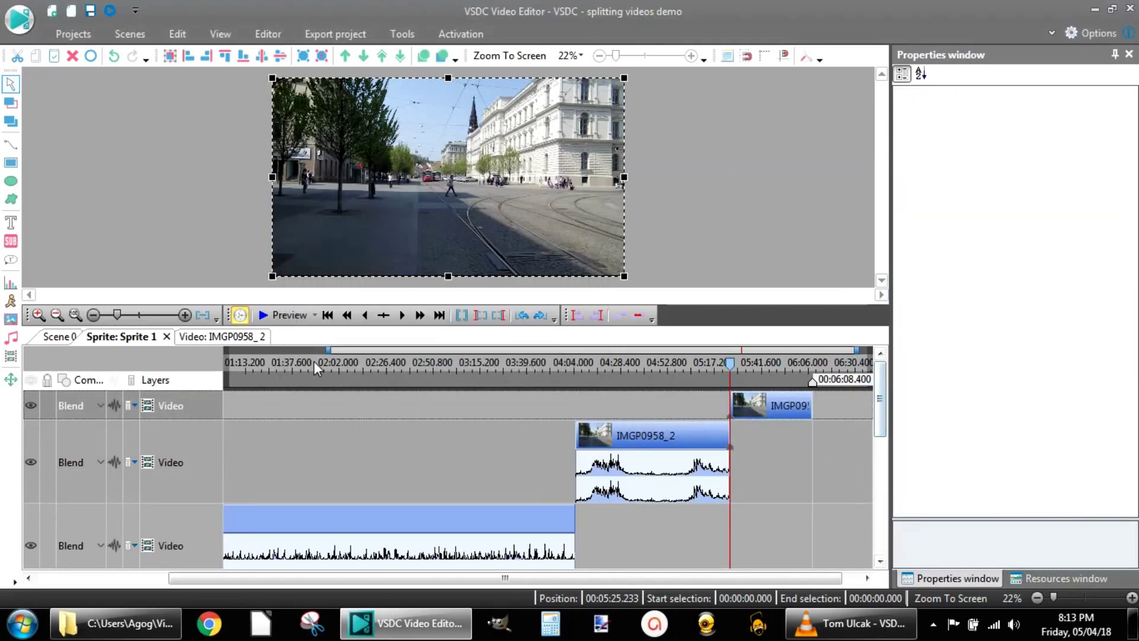
- Place the playhead at 00:05:54.933 inside the IMGP0958_4 piece and enlarge the scene preview to 32% zoom
click(134, 321)
drag(133, 317, 148, 317)
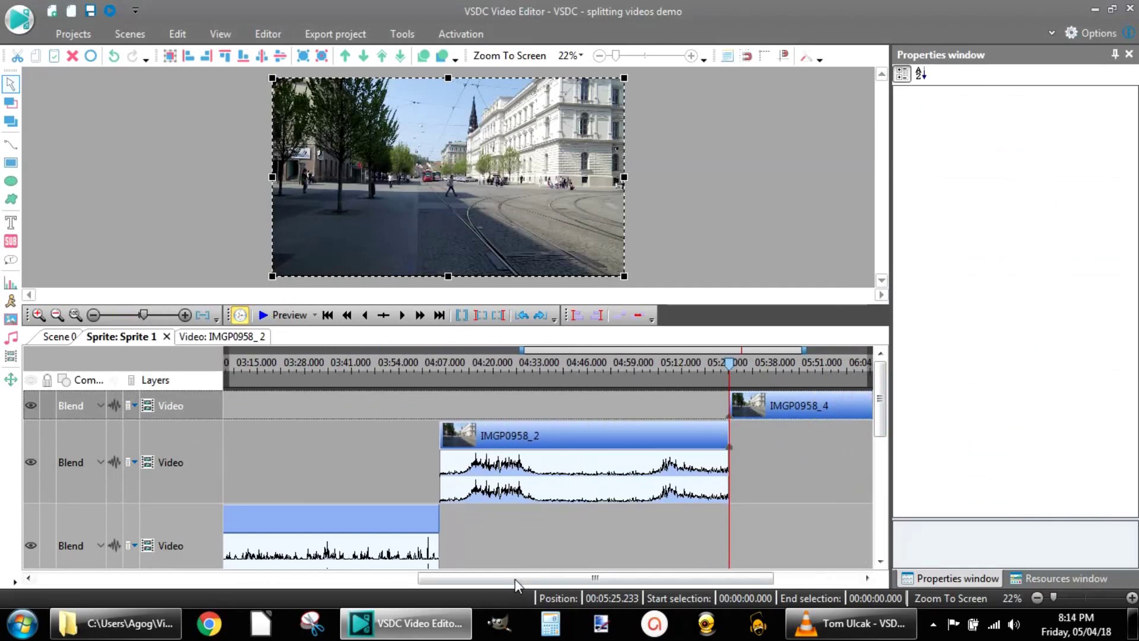
drag(515, 584, 611, 587)
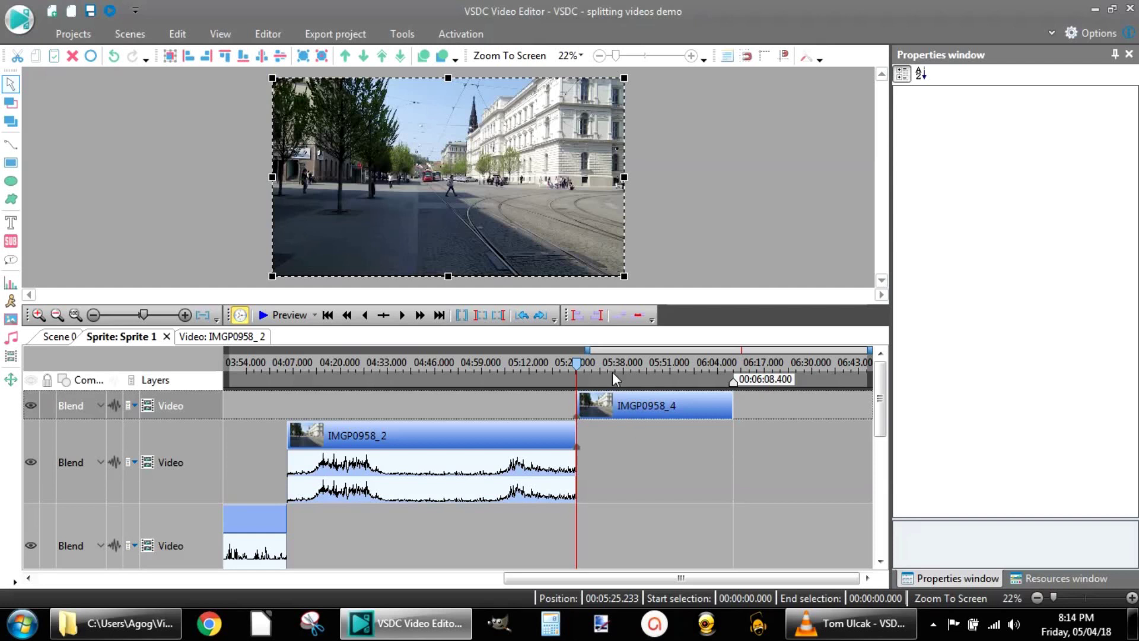
drag(575, 370, 683, 385)
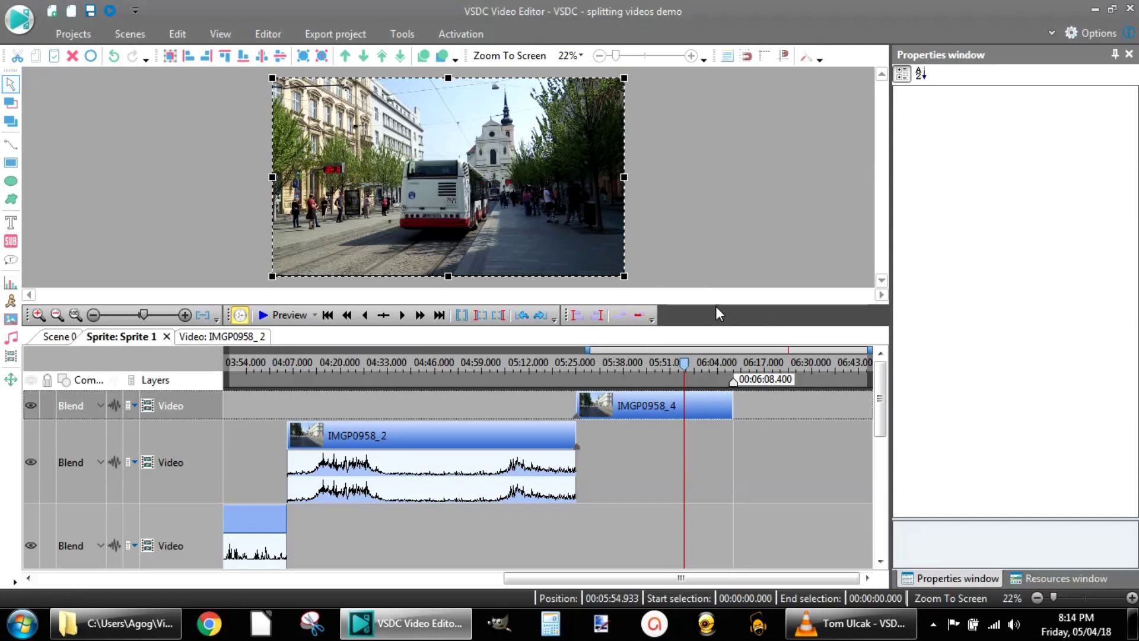
drag(716, 303, 720, 352)
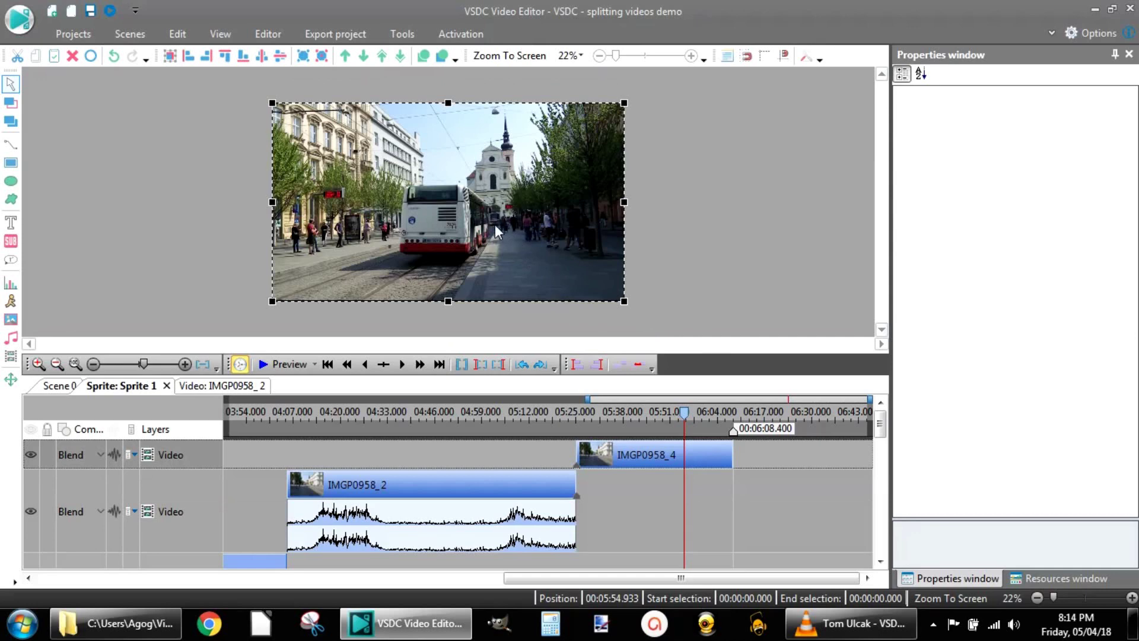
drag(616, 59, 619, 59)
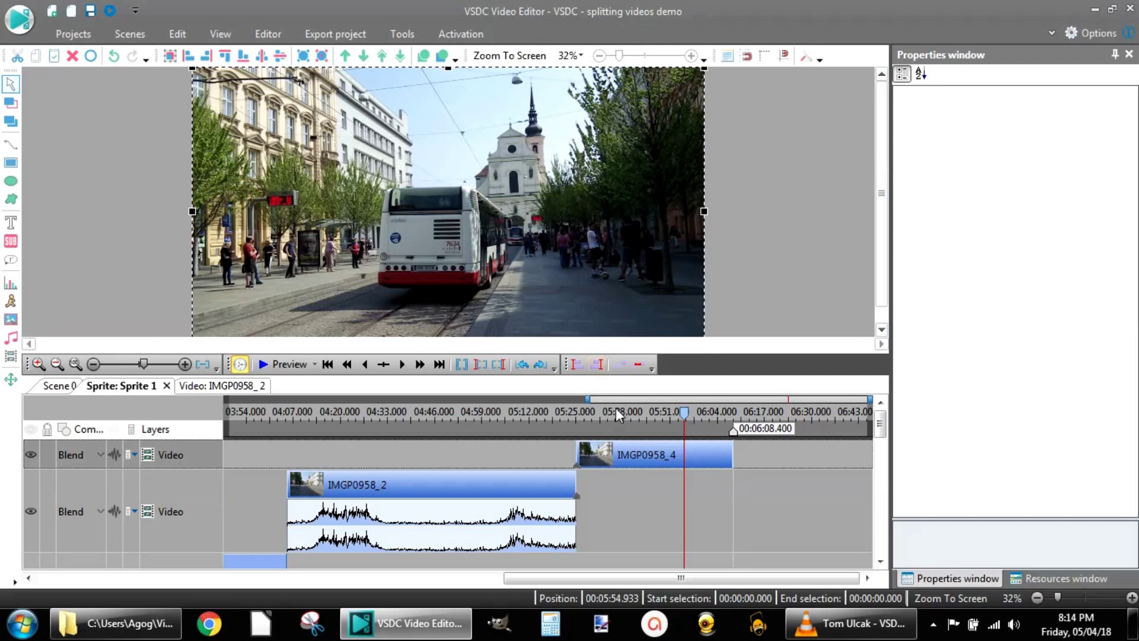
- Move the playhead back in one-second steps to fine-tune the next cut point at 00:05:47.933
click(350, 365)
click(350, 365)
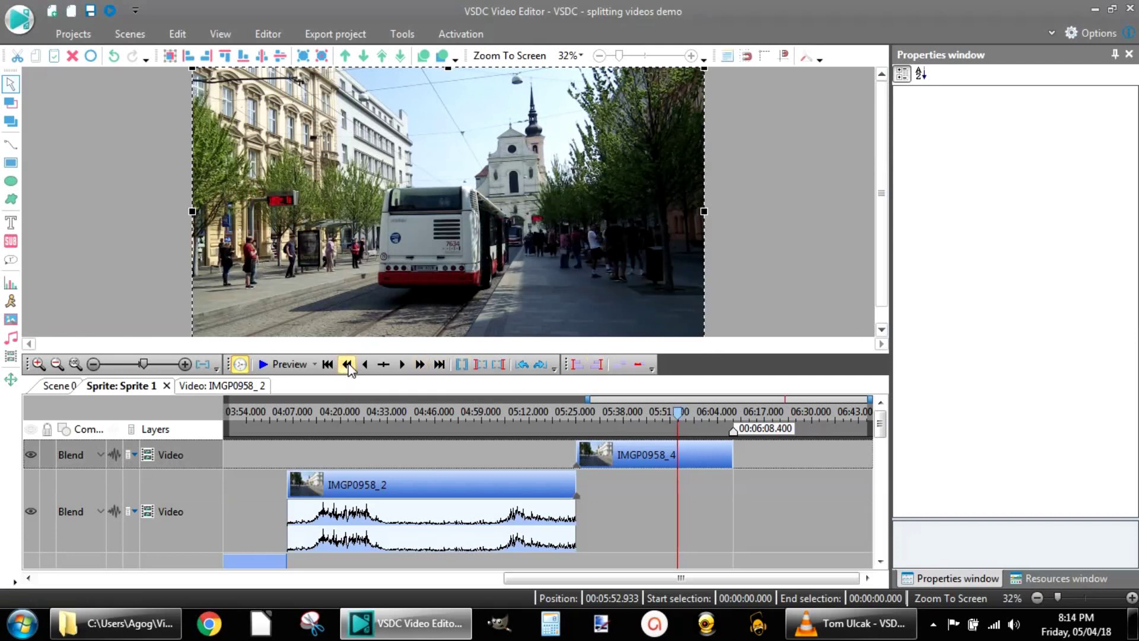
click(350, 365)
click(350, 365)
click(349, 365)
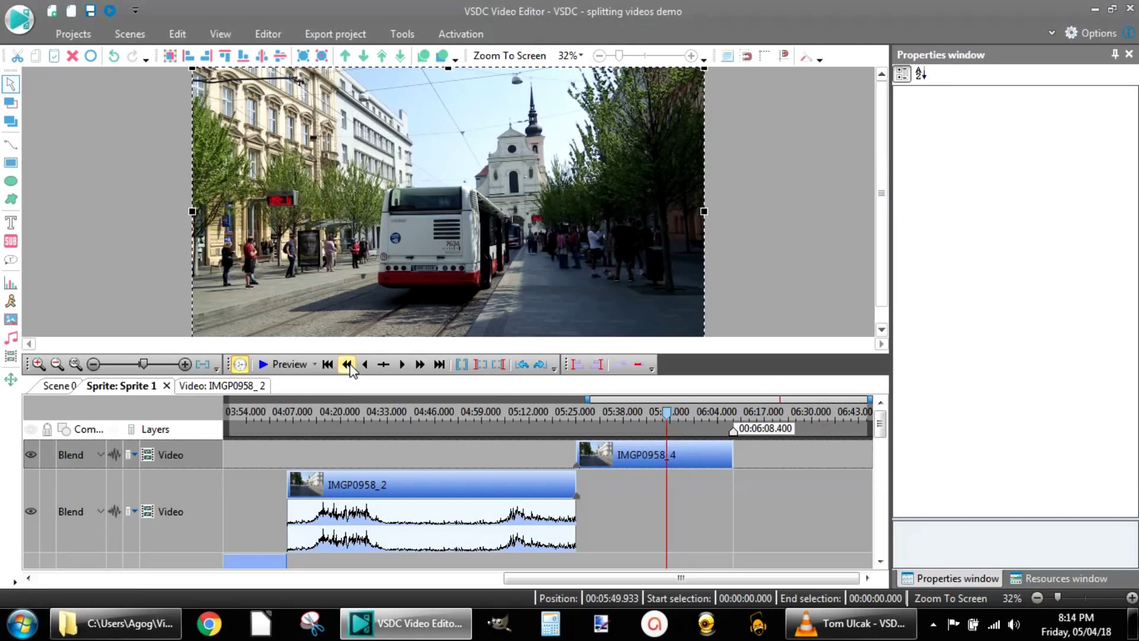
click(349, 365)
click(349, 365)
click(350, 365)
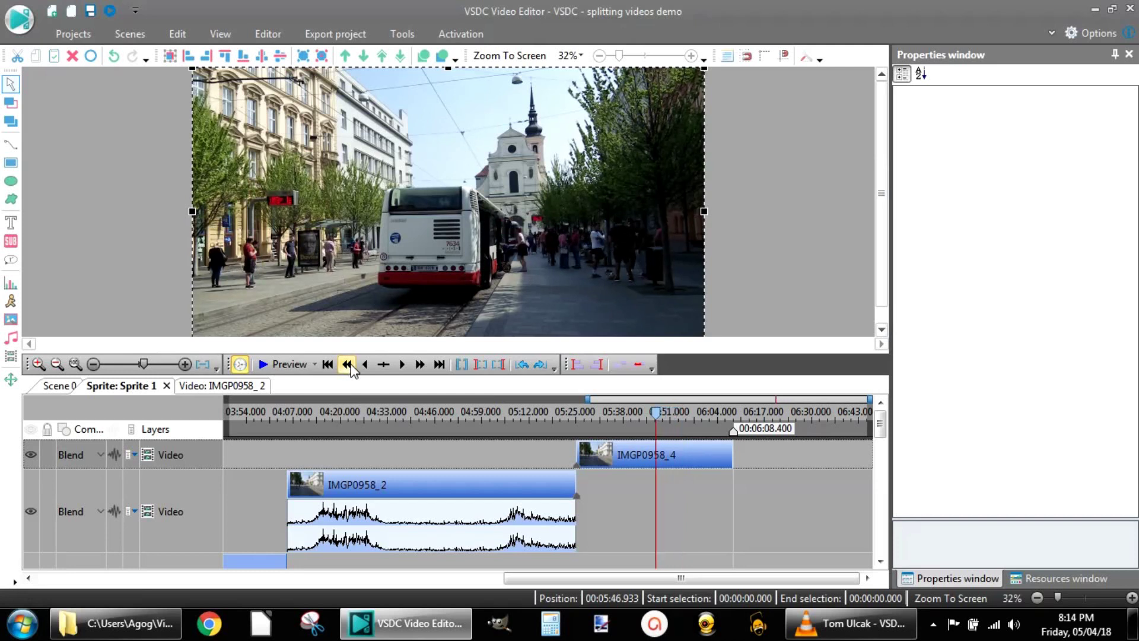
click(420, 366)
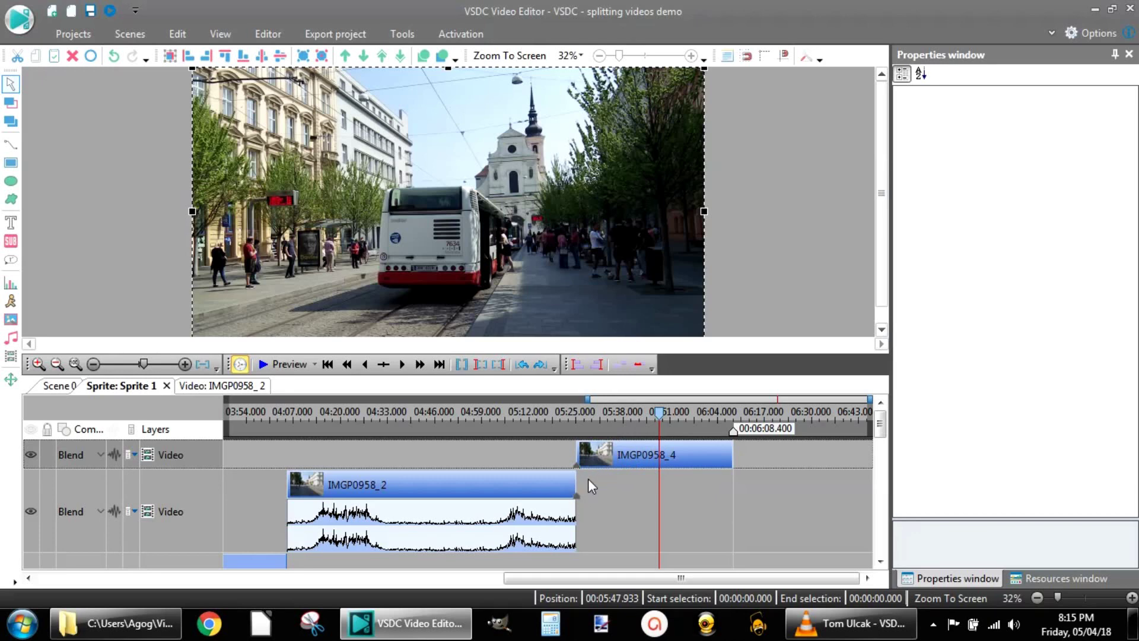
- Select only the IMGP0958_4 piece and split it at the playhead position 00:05:47.933
click(619, 492)
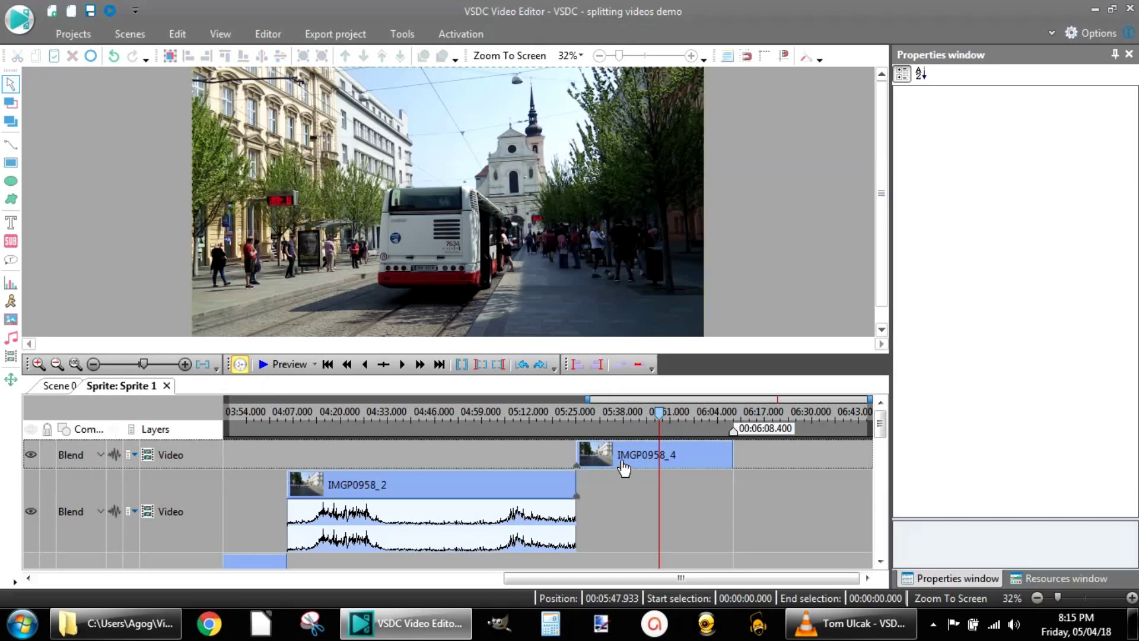
click(624, 466)
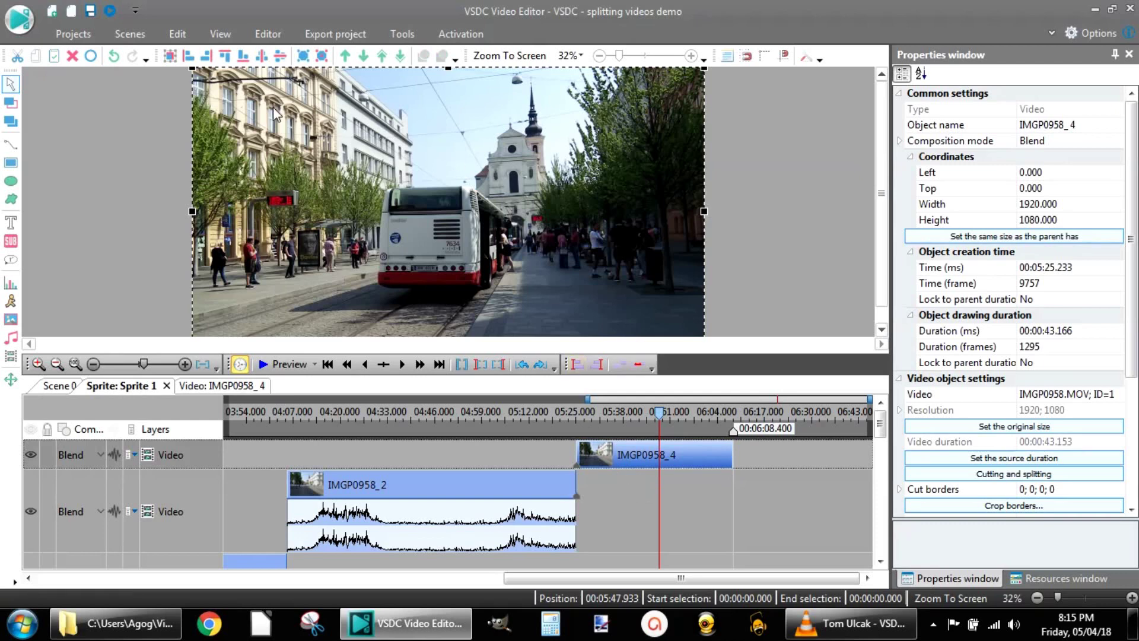
click(275, 36)
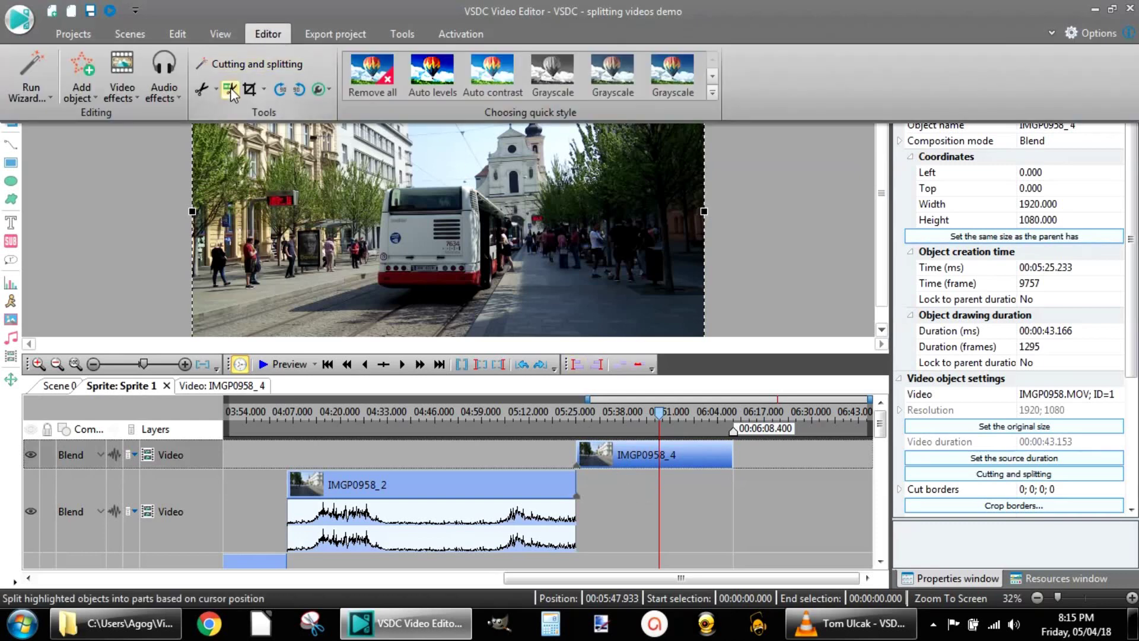
click(332, 138)
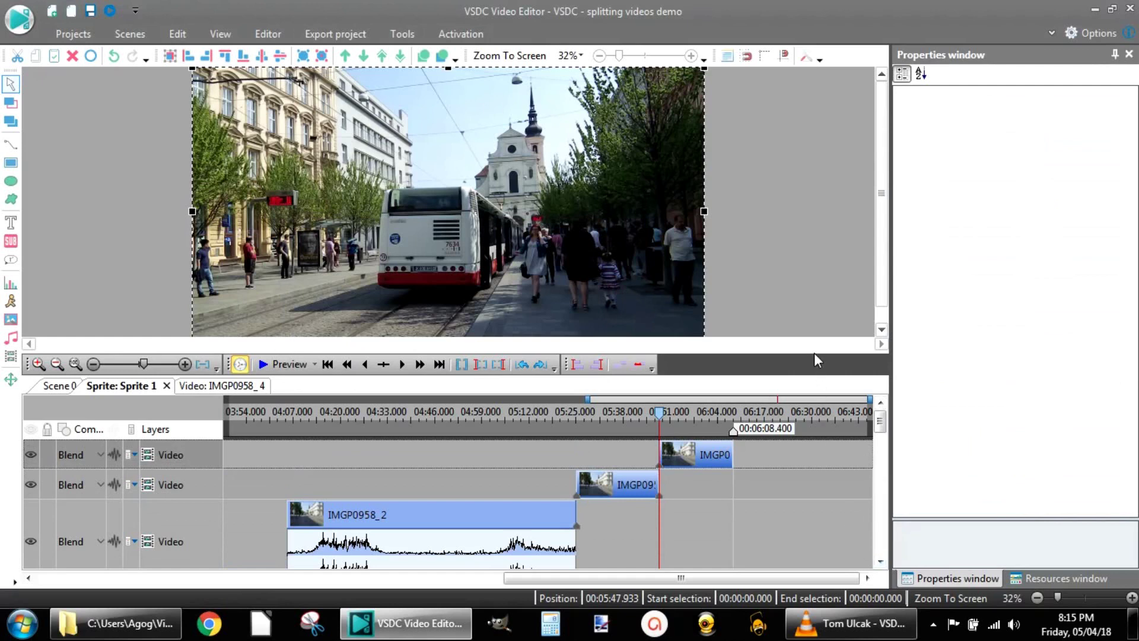
- Enlarge the timeline area and delete the middle IMGP0958_4 piece between IMGP0958_2 and the last piece
drag(814, 352, 820, 322)
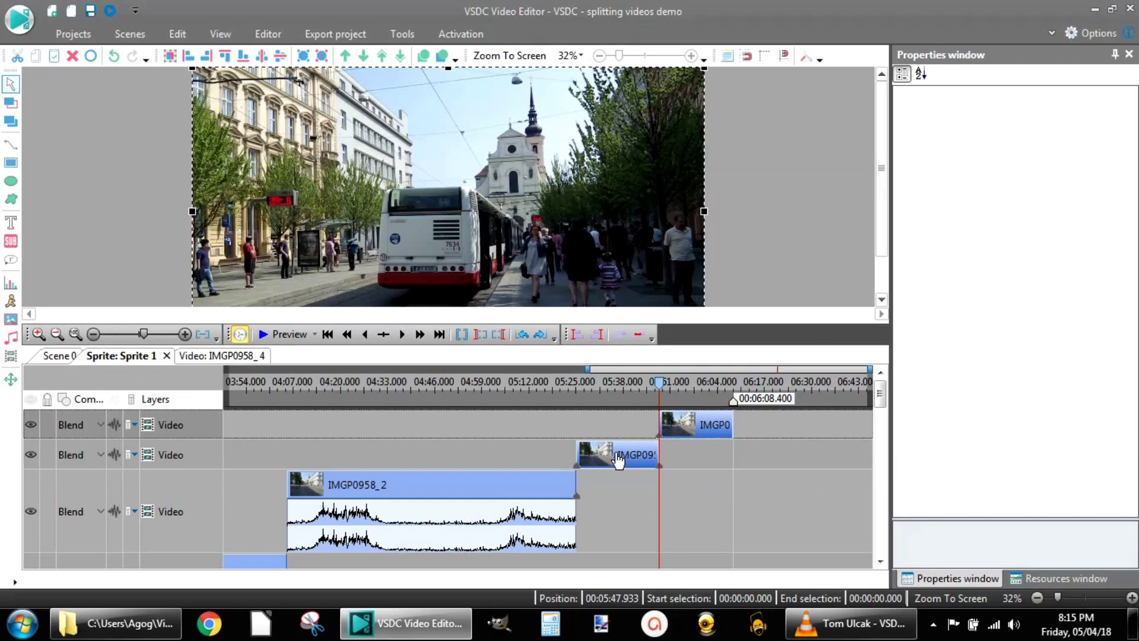
click(699, 490)
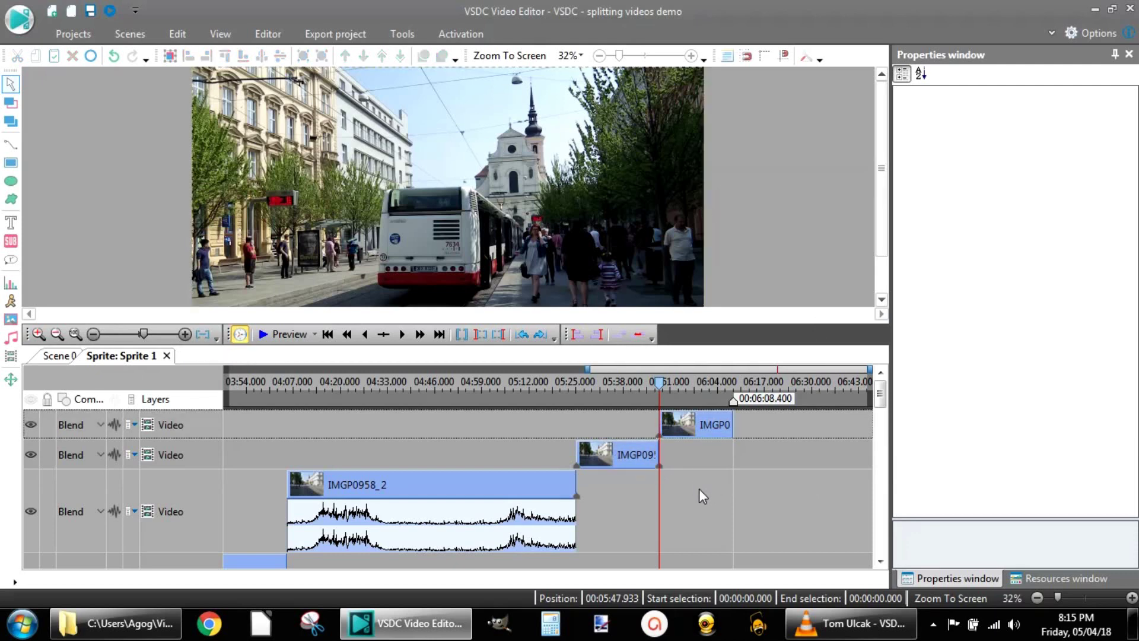
click(626, 460)
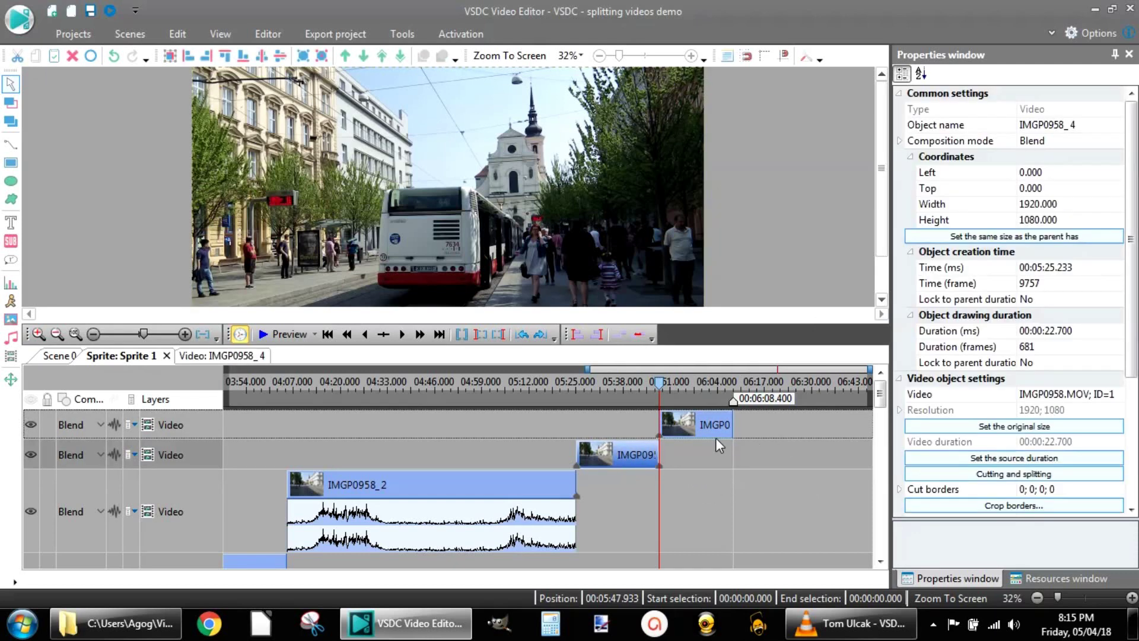
click(702, 430)
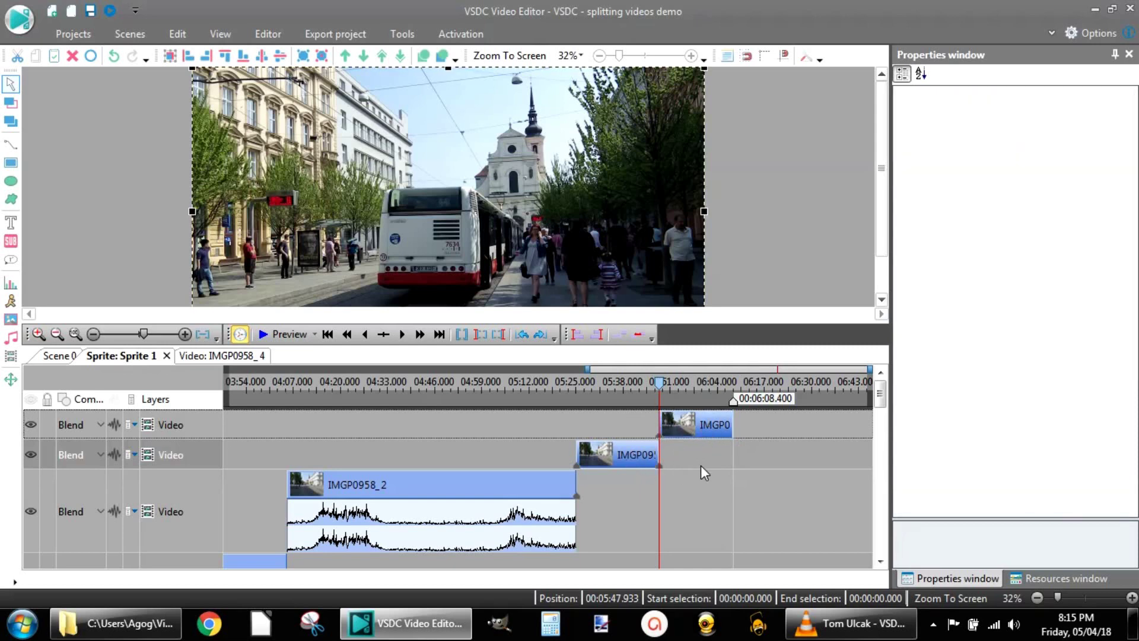
click(700, 484)
click(622, 464)
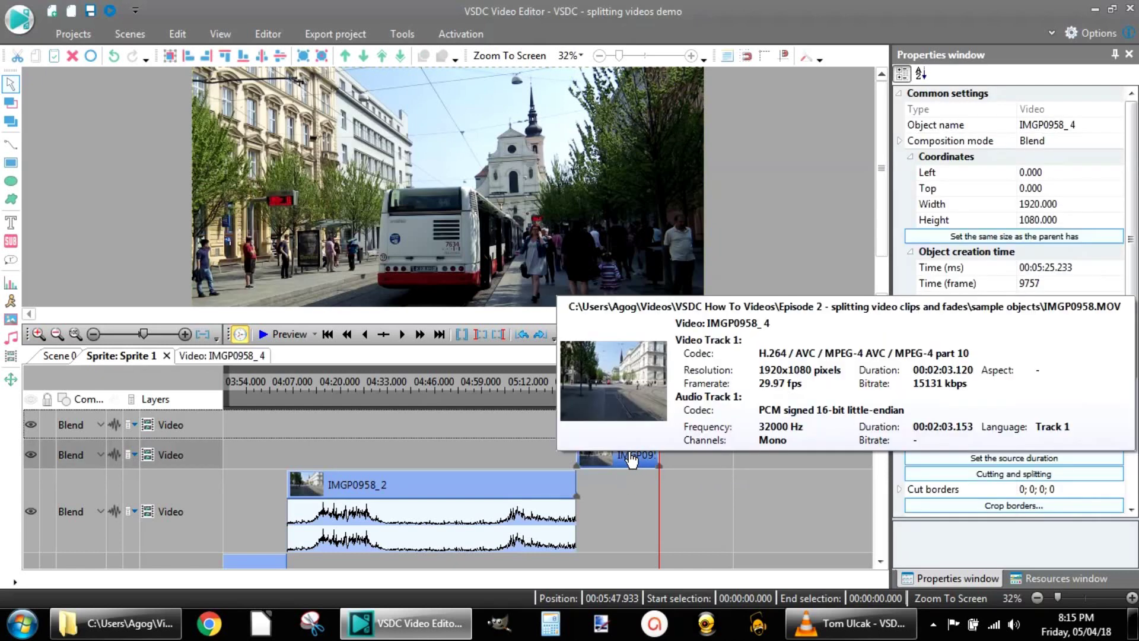
right_click(633, 461)
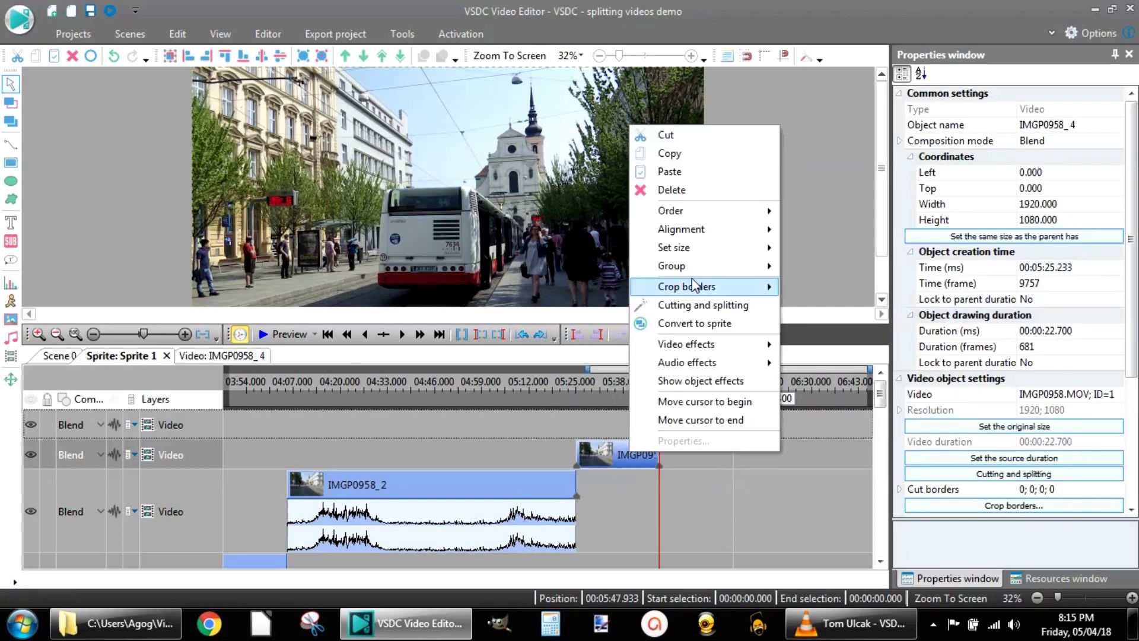
click(705, 190)
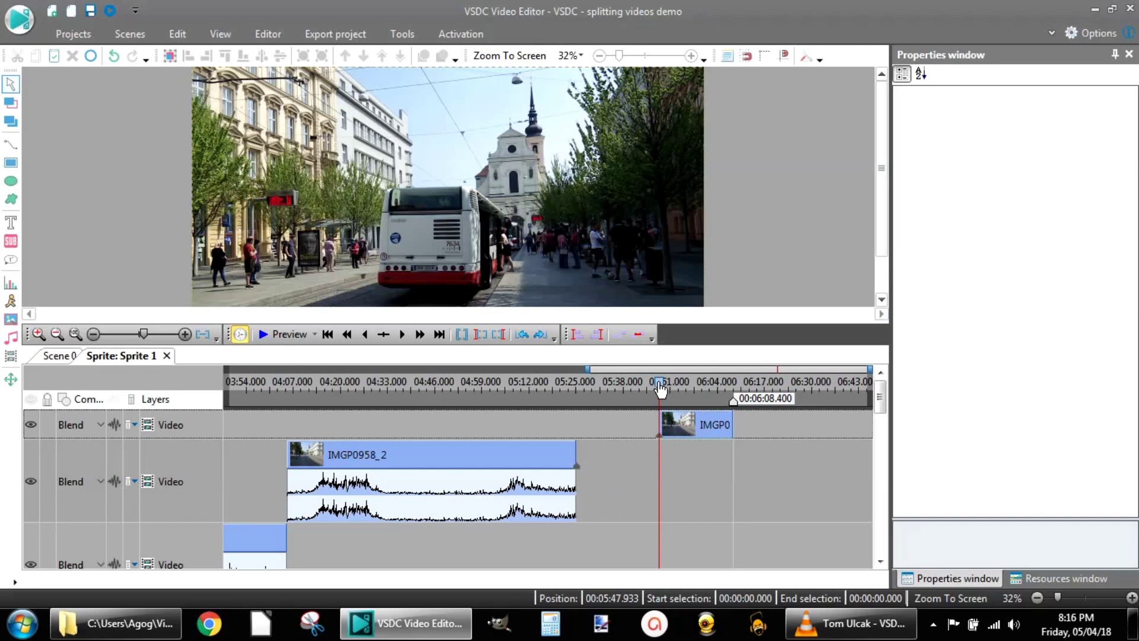
- Place the playhead at 00:05:24.133 and preview the scene across the gap after the IMGP0958_2 clip
drag(660, 388, 573, 387)
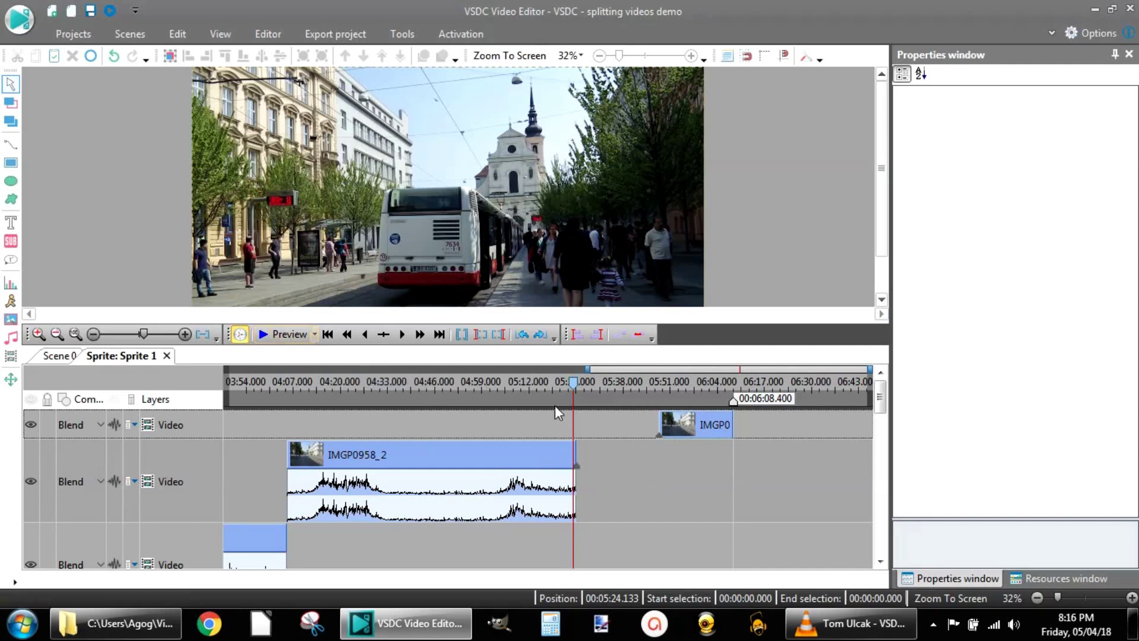
click(273, 339)
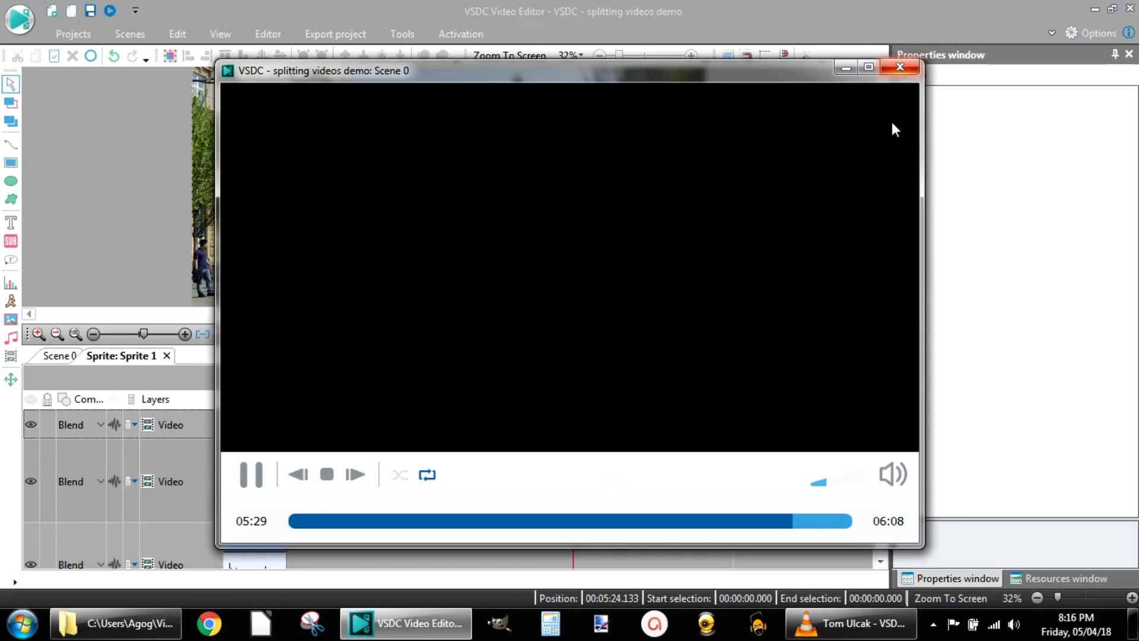
click(901, 68)
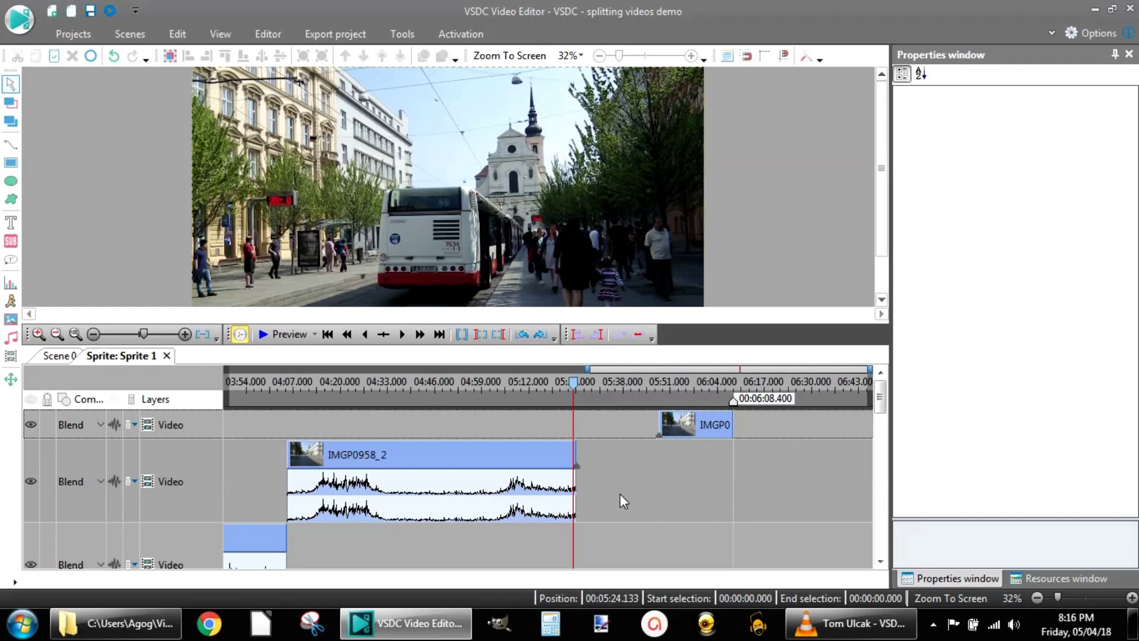
- Step the playhead frame by frame to the last visible frame of the IMGP0958_2 clip at 00:05:25.200
click(575, 391)
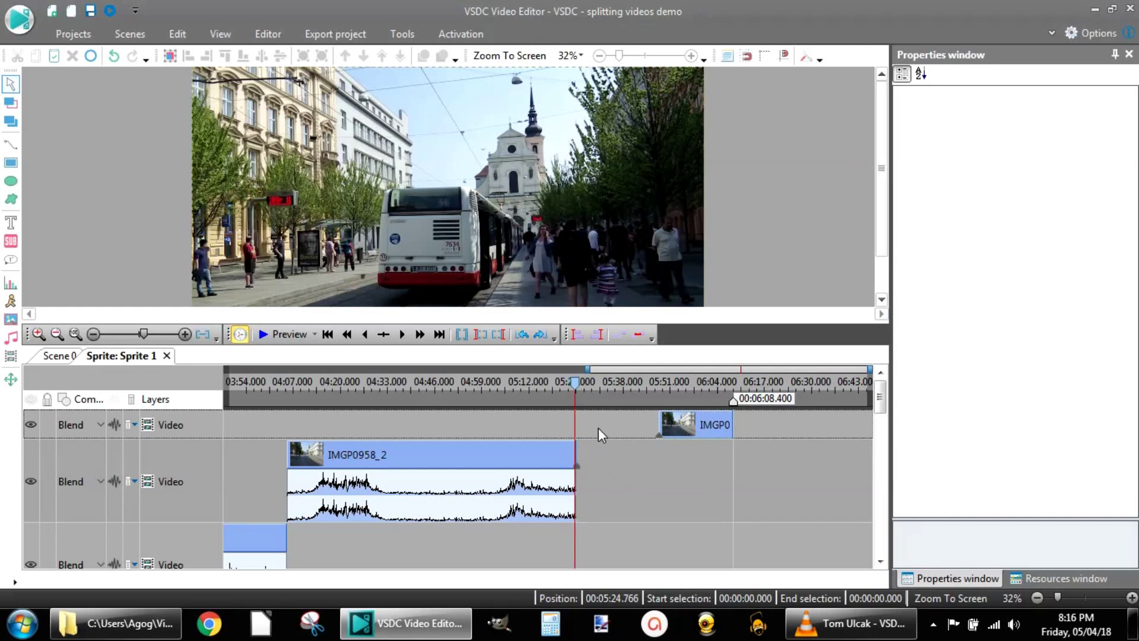
click(402, 337)
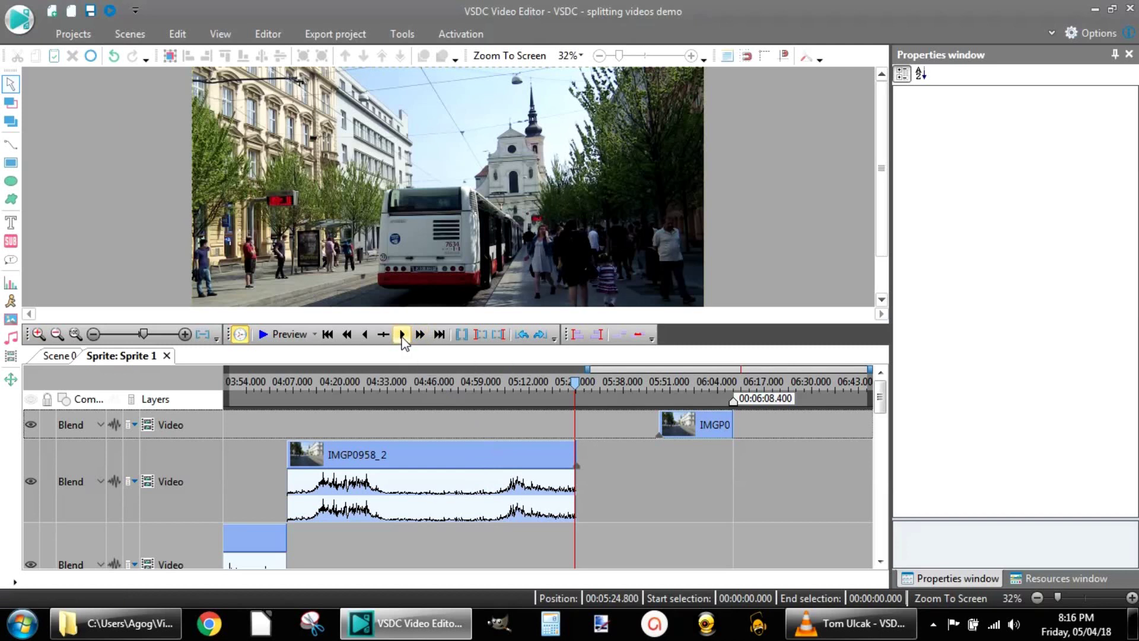
click(403, 337)
click(403, 337)
click(403, 337)
click(403, 337)
click(403, 337)
click(403, 337)
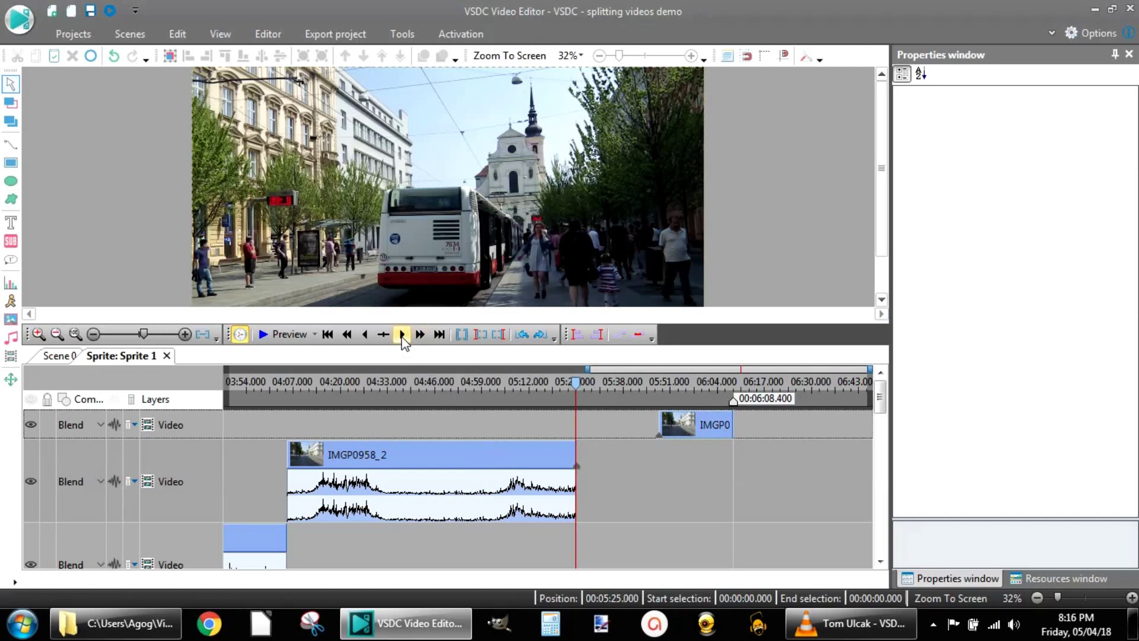
click(403, 337)
click(403, 337)
click(403, 337)
click(402, 337)
click(403, 337)
click(403, 337)
click(403, 337)
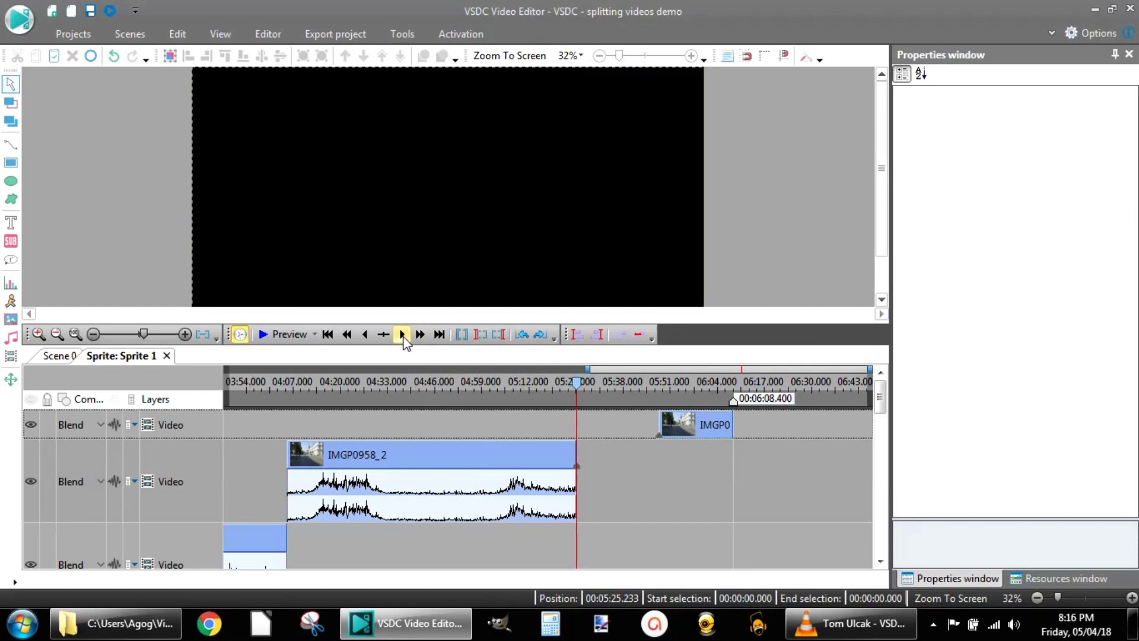
click(402, 337)
click(365, 336)
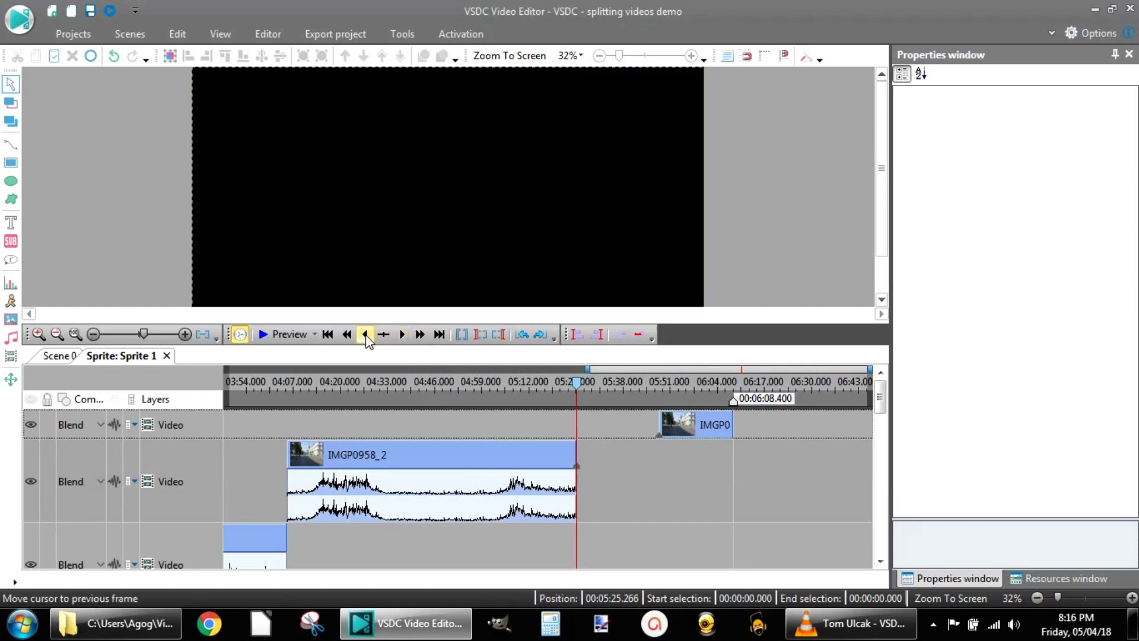
click(365, 336)
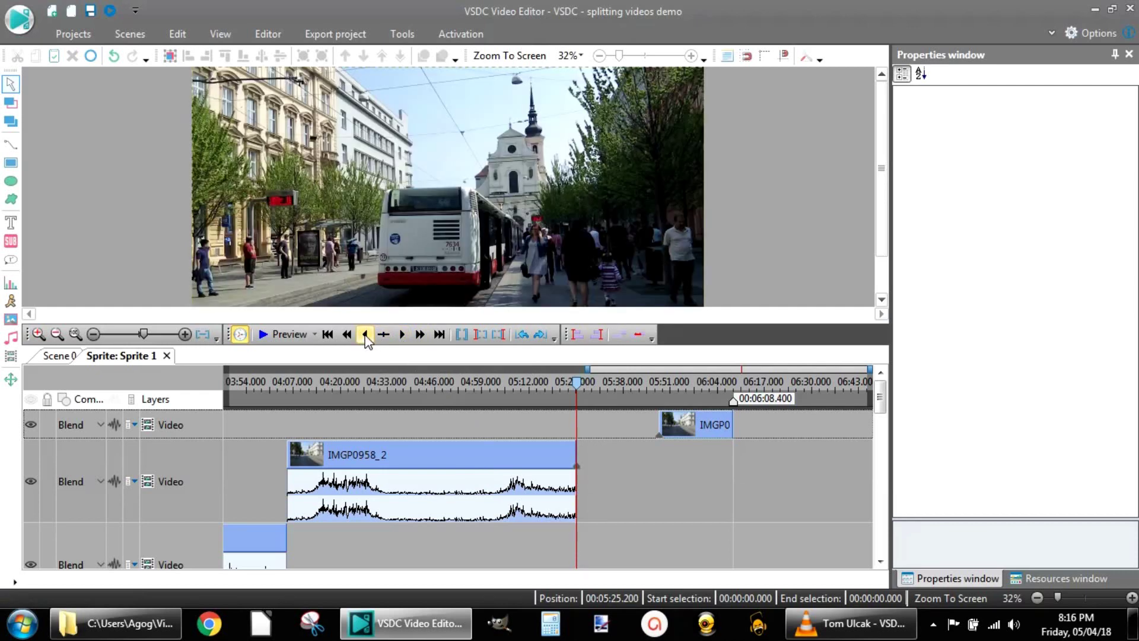
click(402, 336)
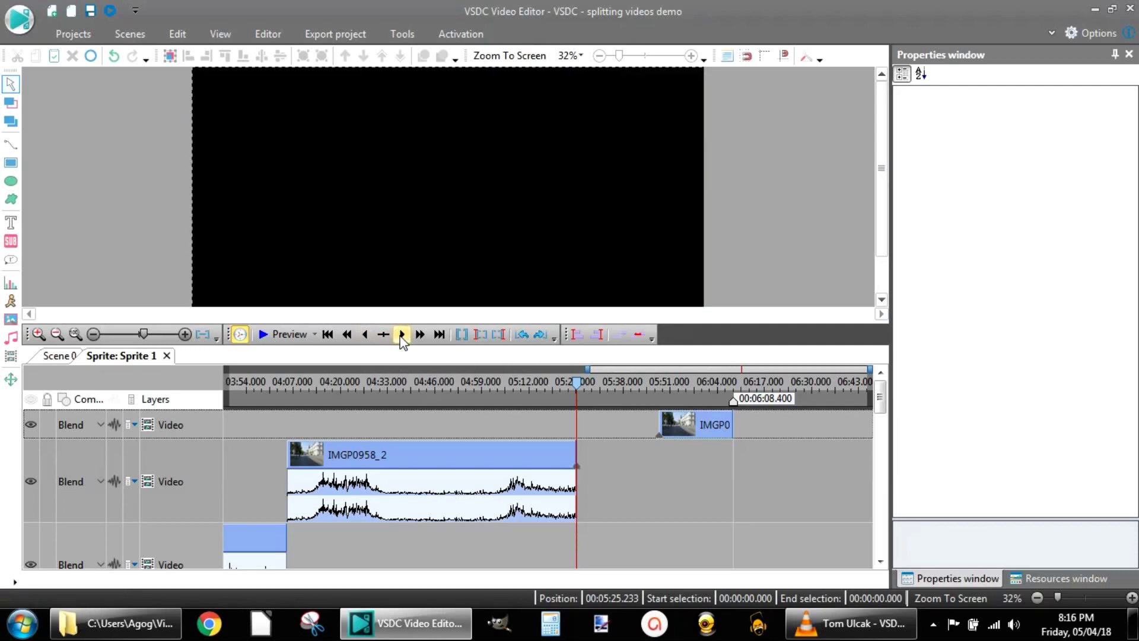
click(366, 336)
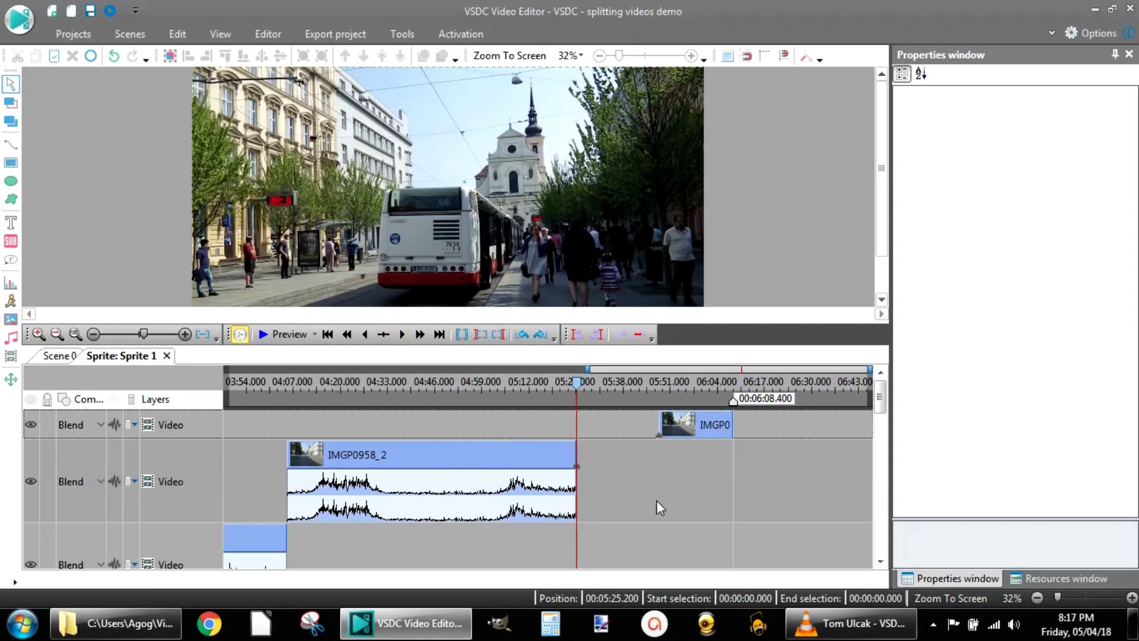
- Move the IMGP0958_5 piece to start at 00:05:25.200, closing the gap, and place the playhead before the join at 00:05:16.066
click(700, 436)
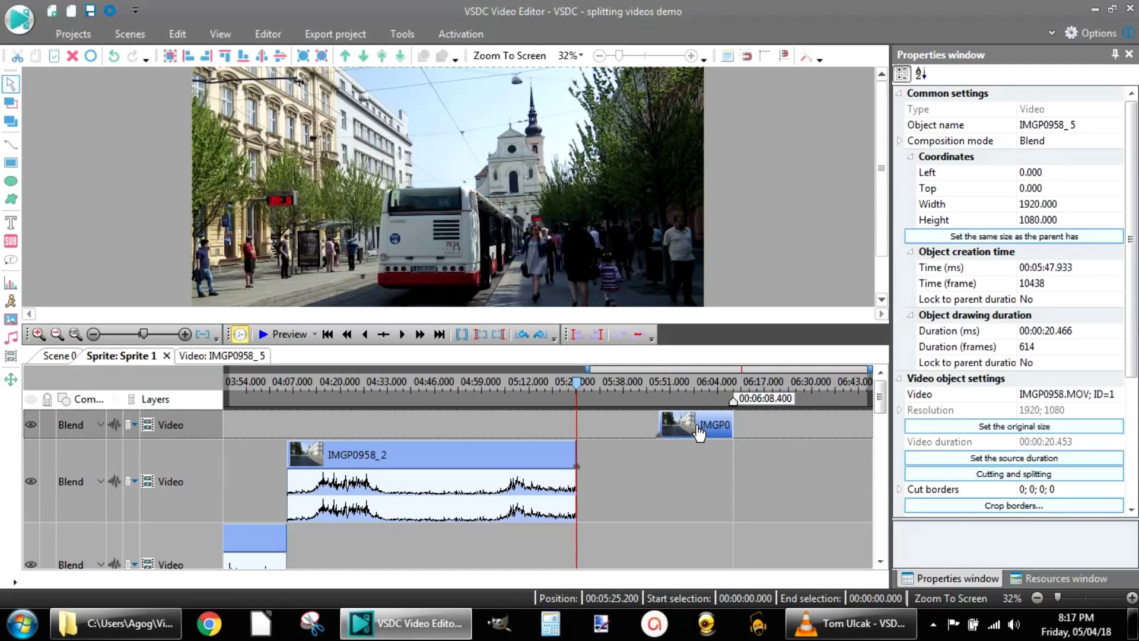
drag(700, 436, 616, 433)
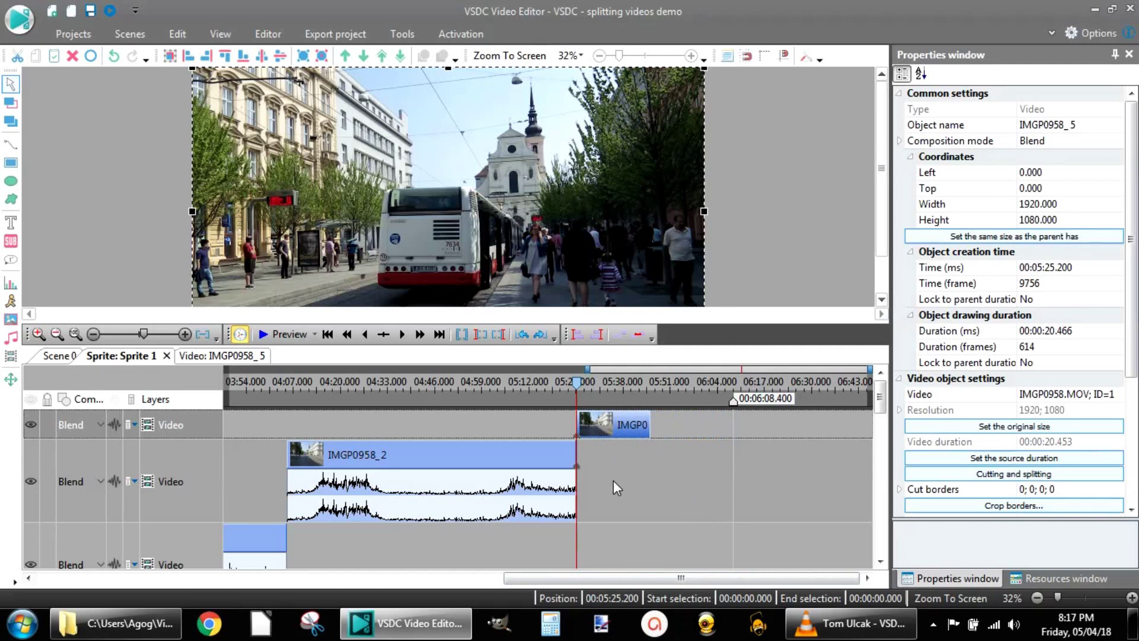
drag(578, 384, 543, 384)
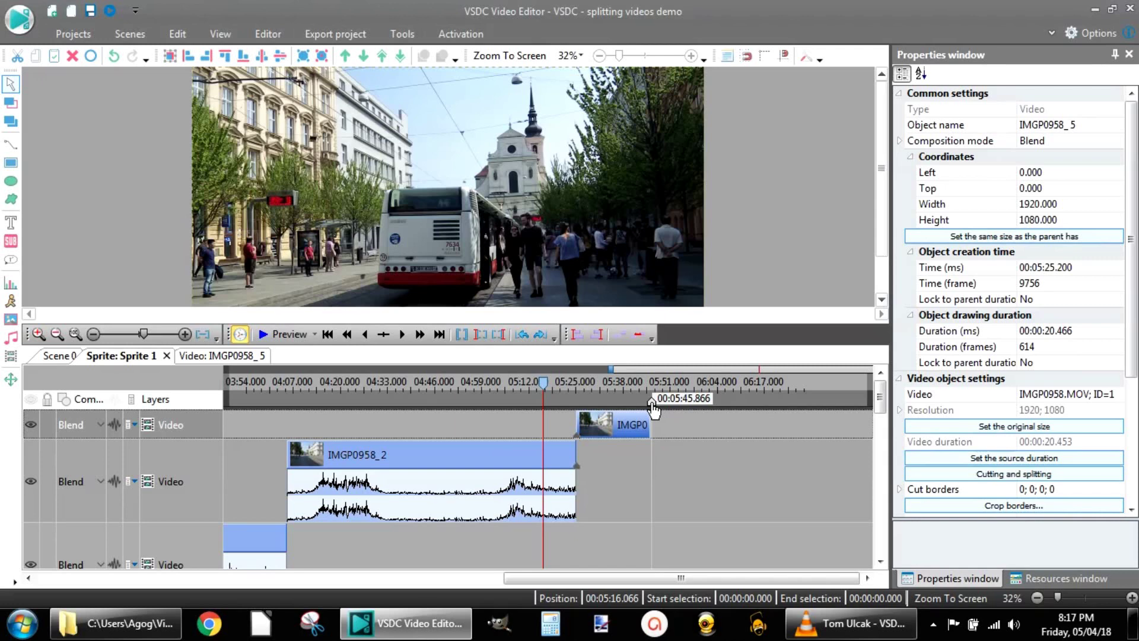
- Pull the timeline's end marker back to the end of IMGP0958_5 at 00:05:45.633 and save the project
click(652, 405)
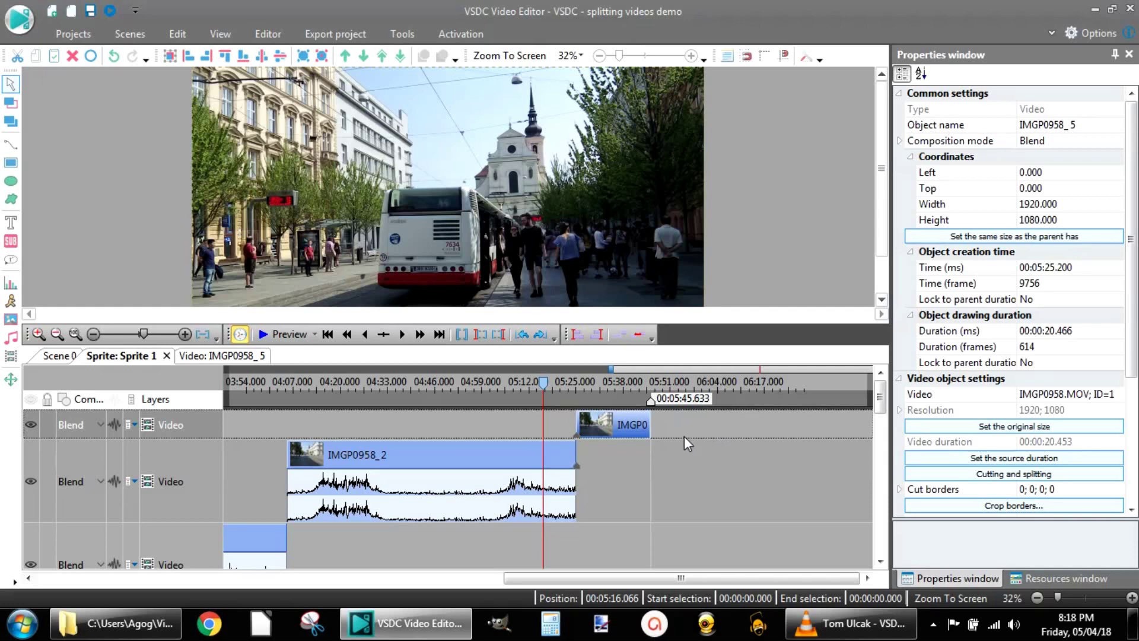
click(72, 34)
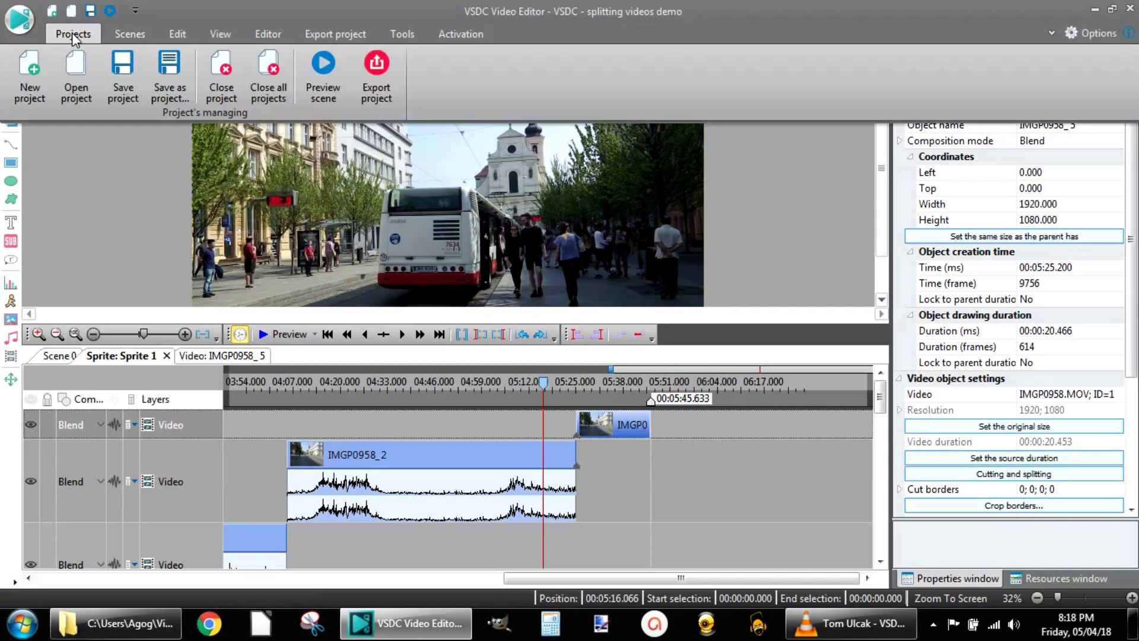
click(125, 69)
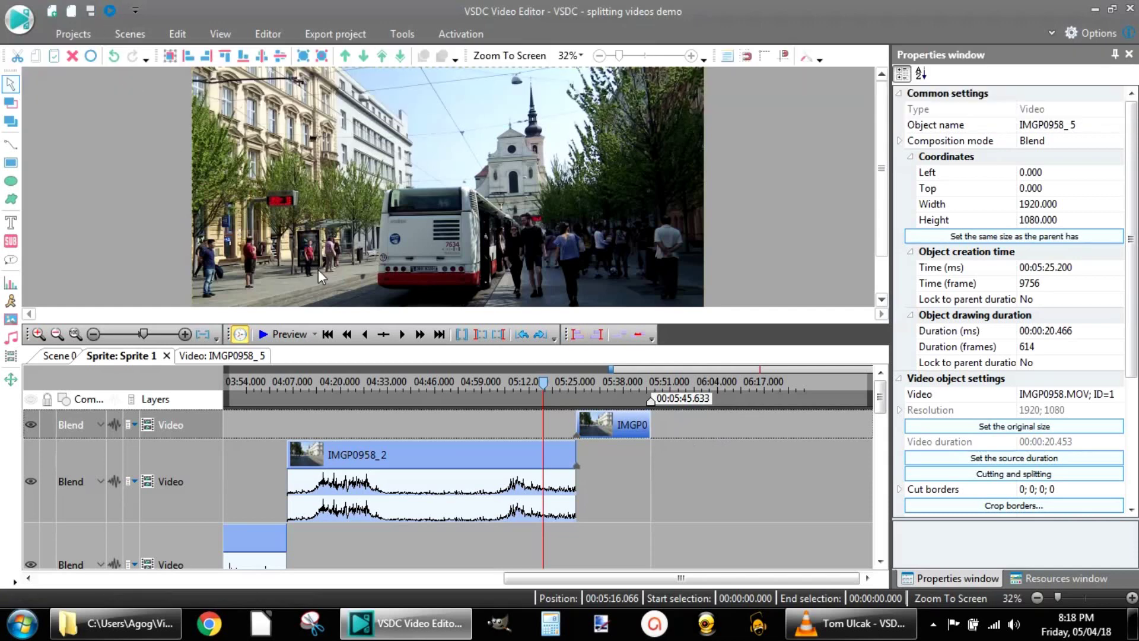
- Preview the scene from 00:05:16.066 through the join between IMGP0958_2 and IMGP0958_5, then close the preview
click(282, 334)
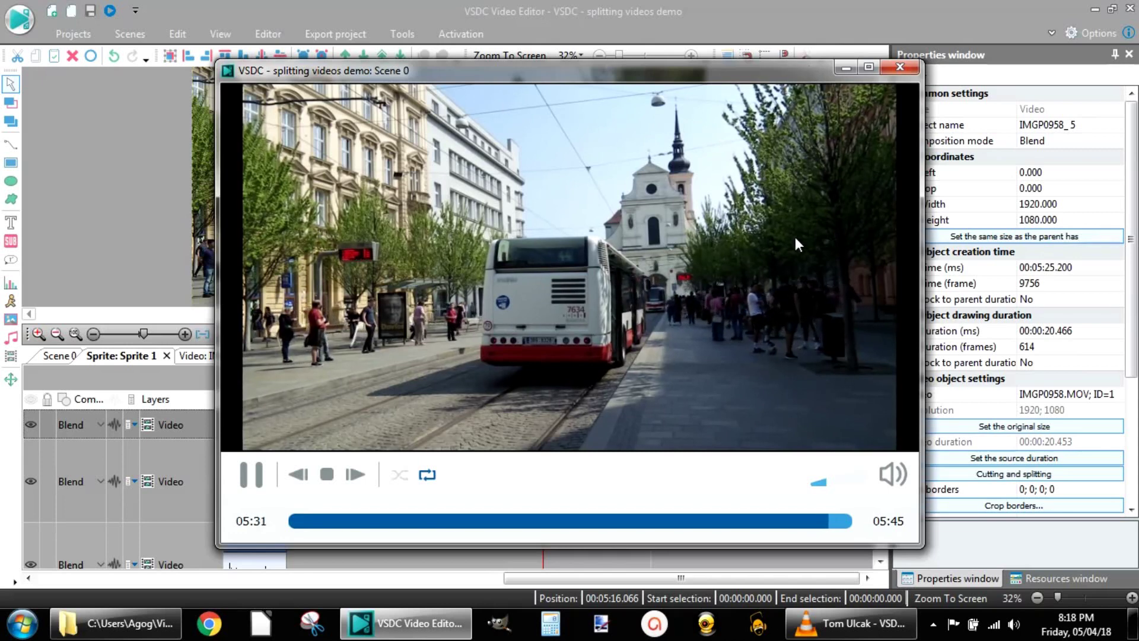
click(905, 65)
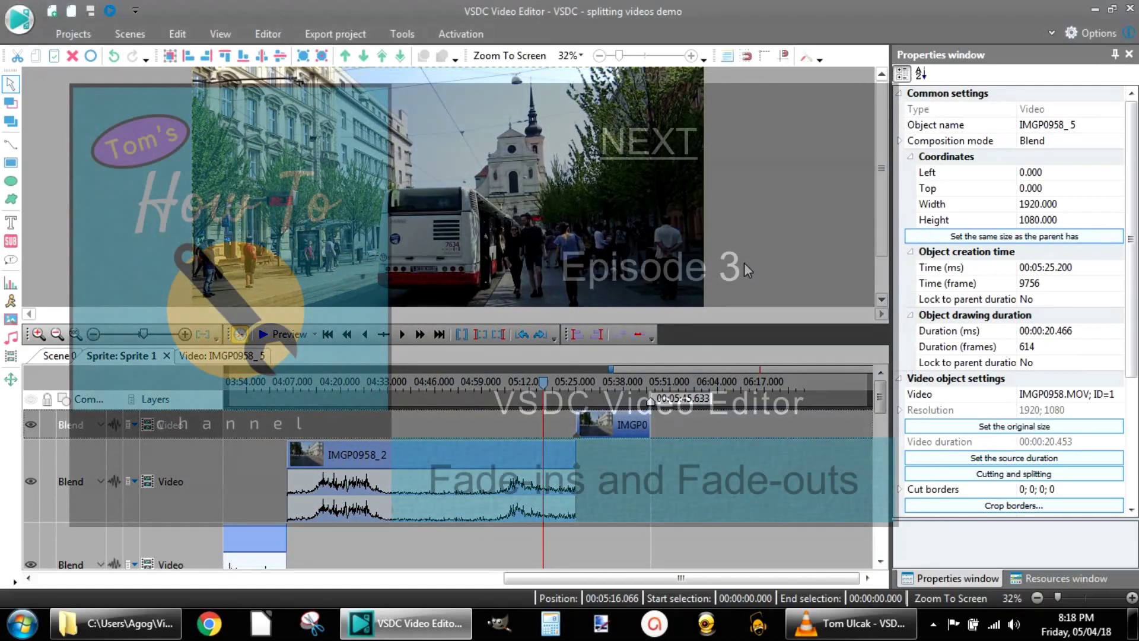